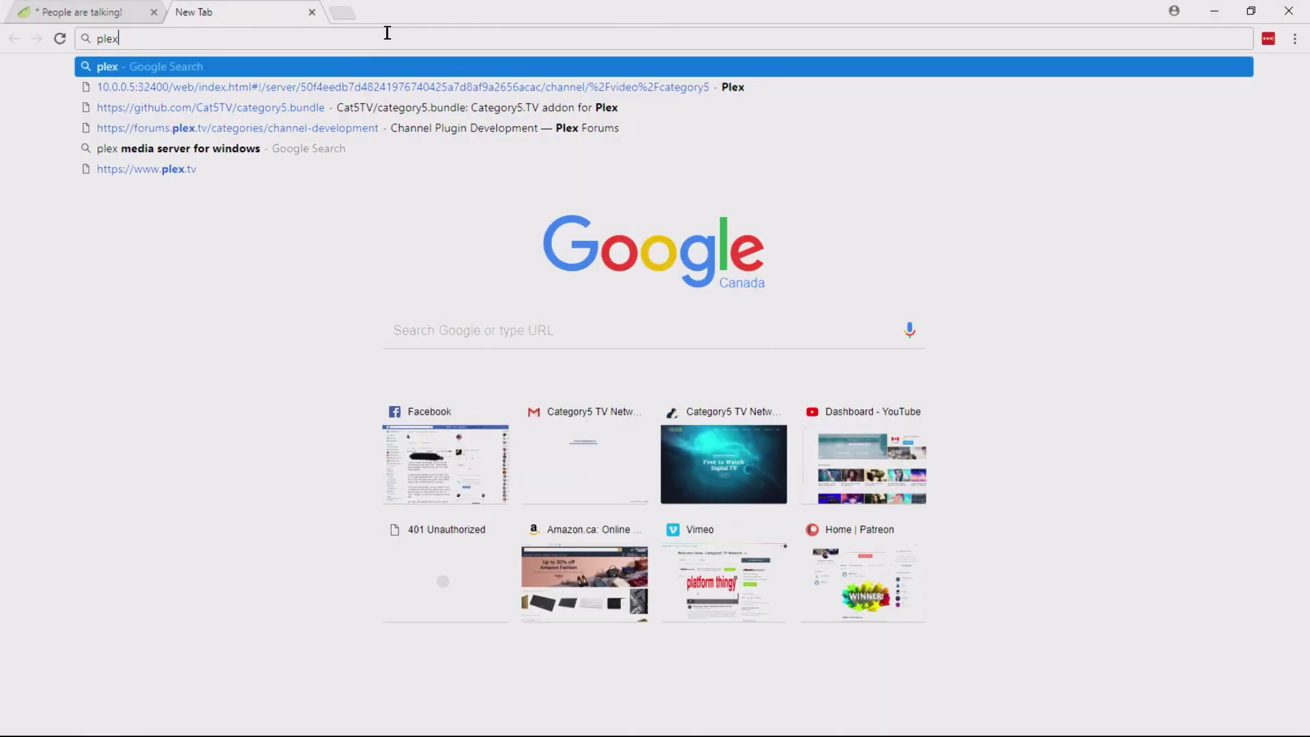
- Go to plex.tv/downloads in Chrome to reach the Plex downloads page
type("tv/downl")
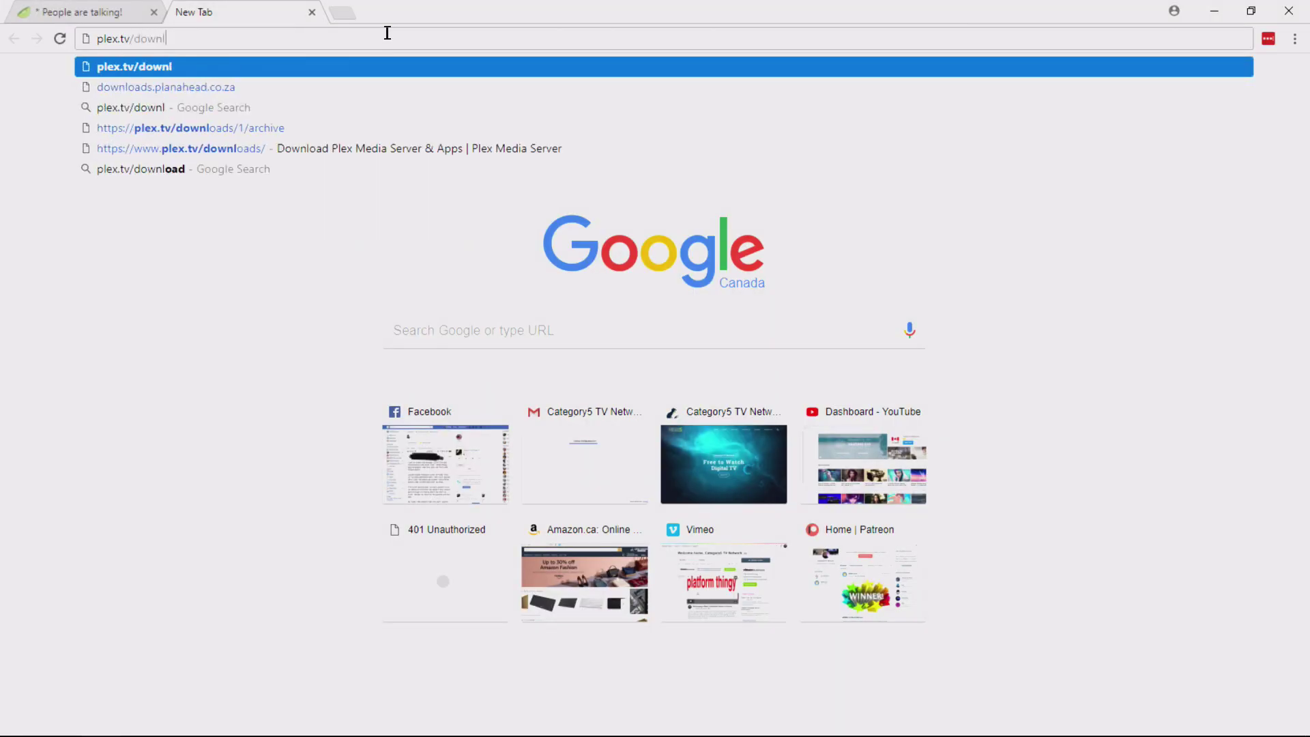
type("oads")
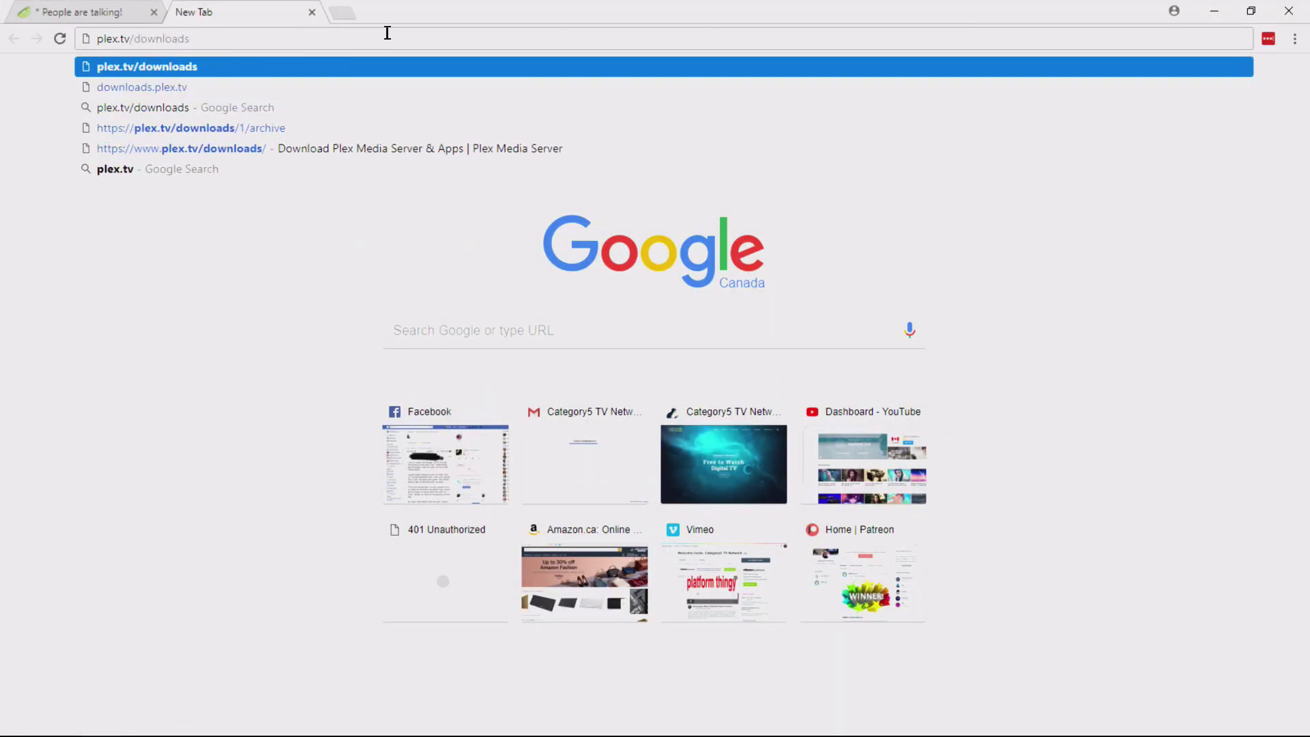
key("Return")
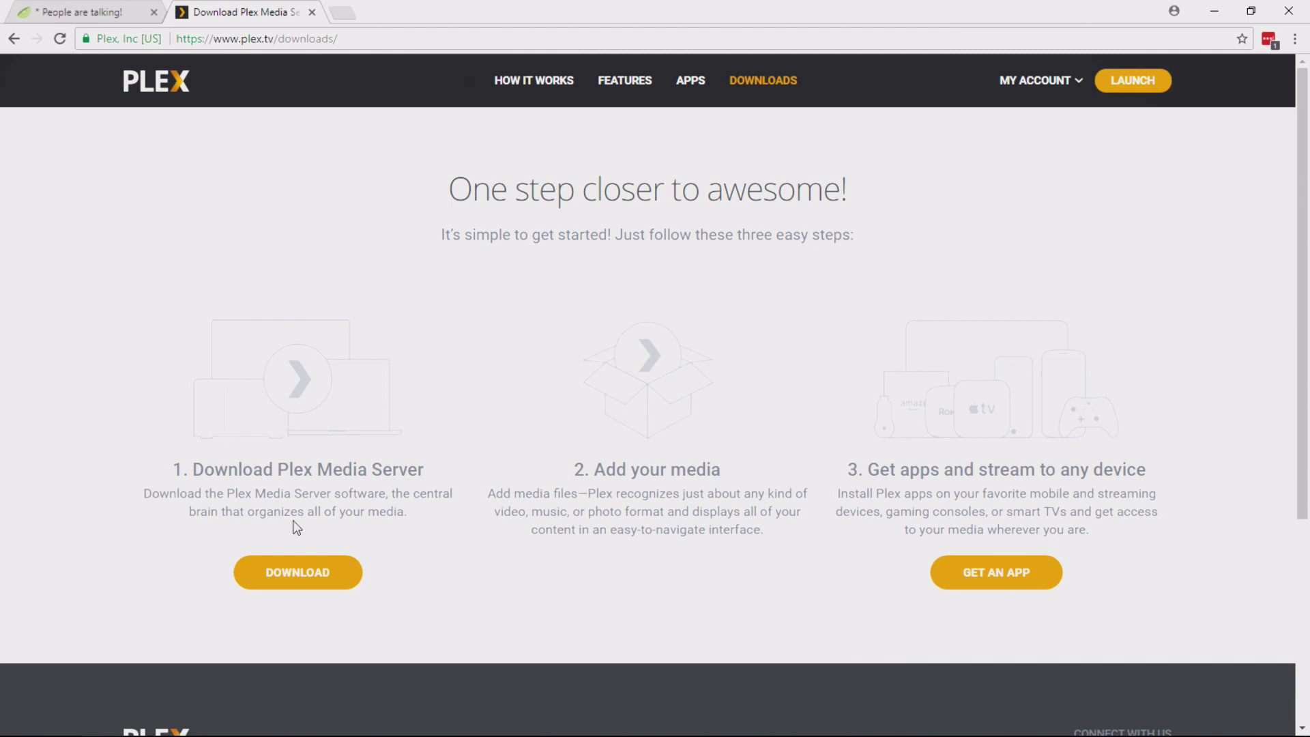
- Download the Windows Plex Media Server installer and have it open when finished
left_click(294, 562)
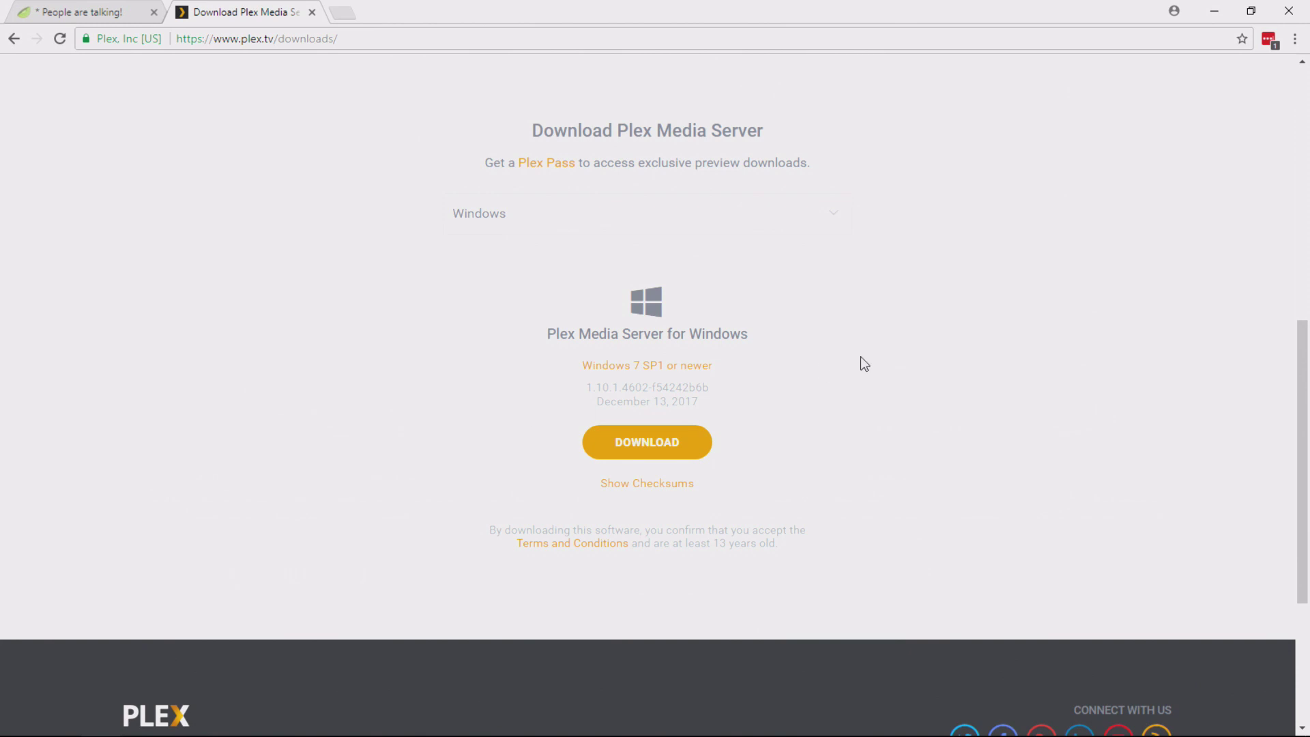
left_click(766, 205)
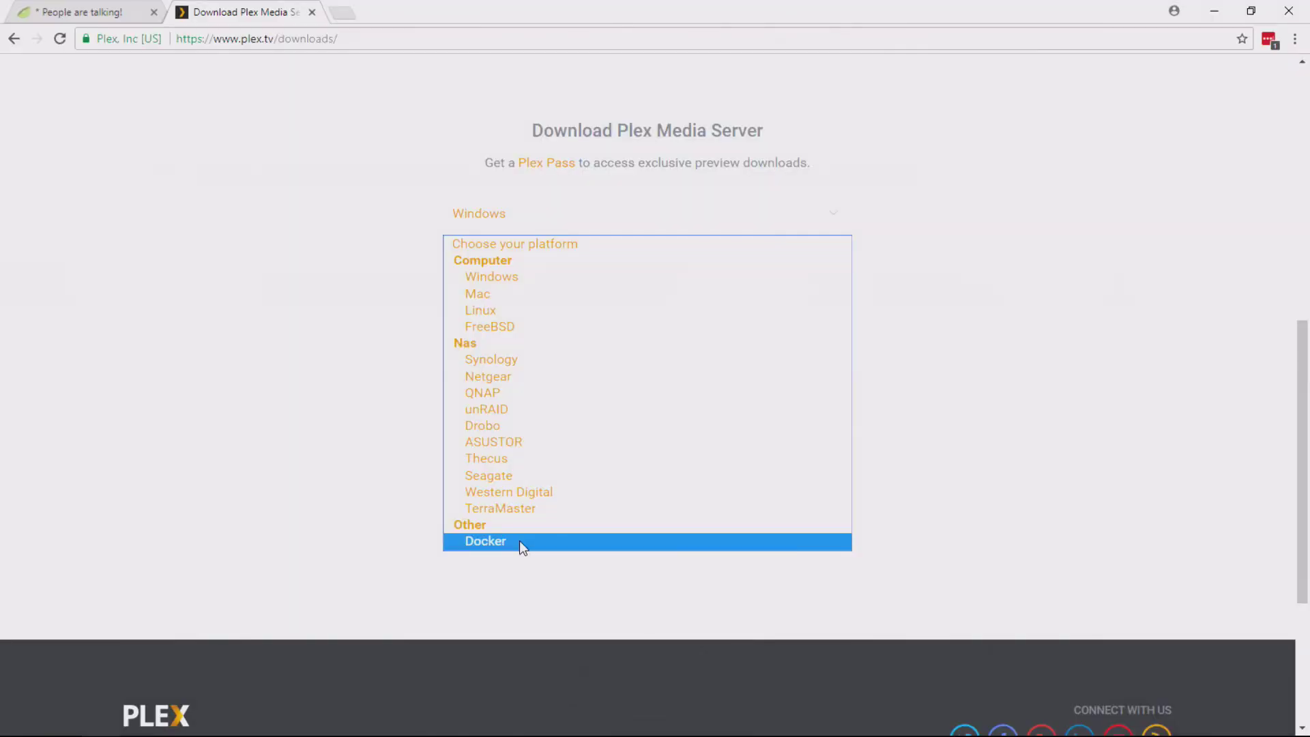
left_click(503, 274)
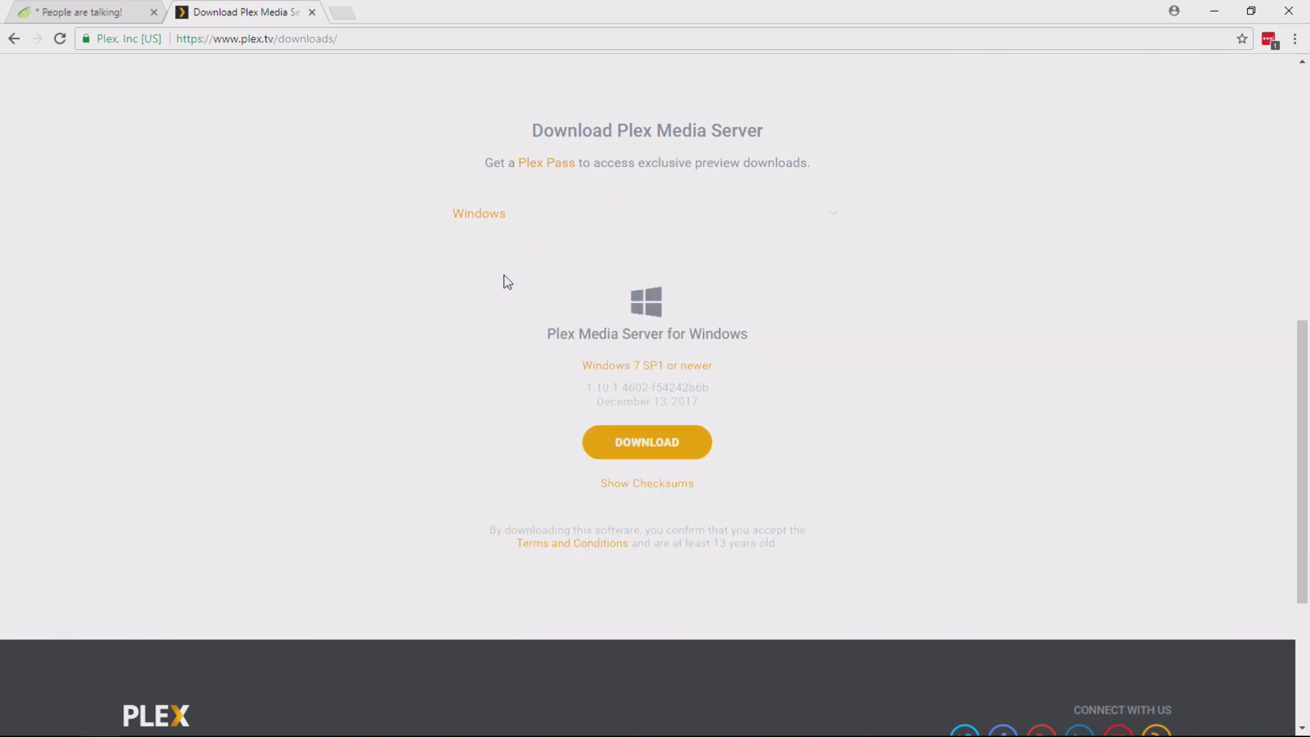
left_click(643, 443)
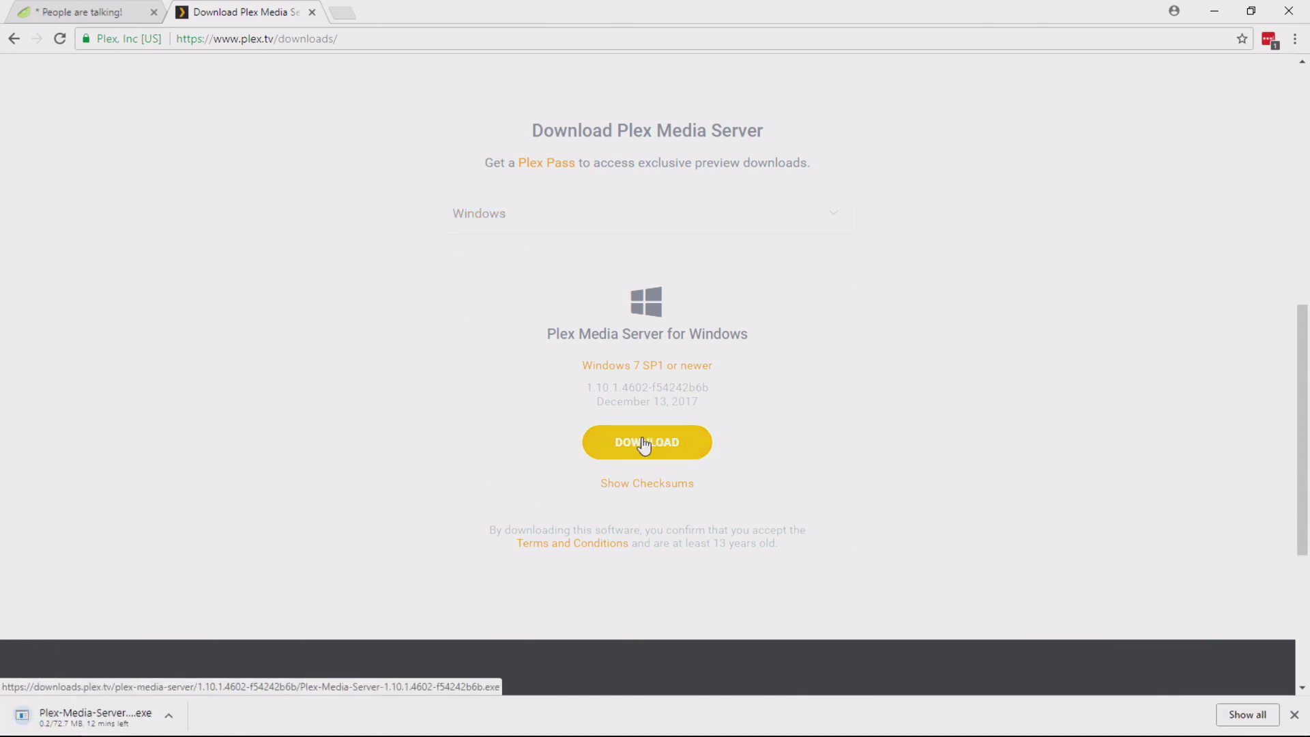
left_click(82, 716)
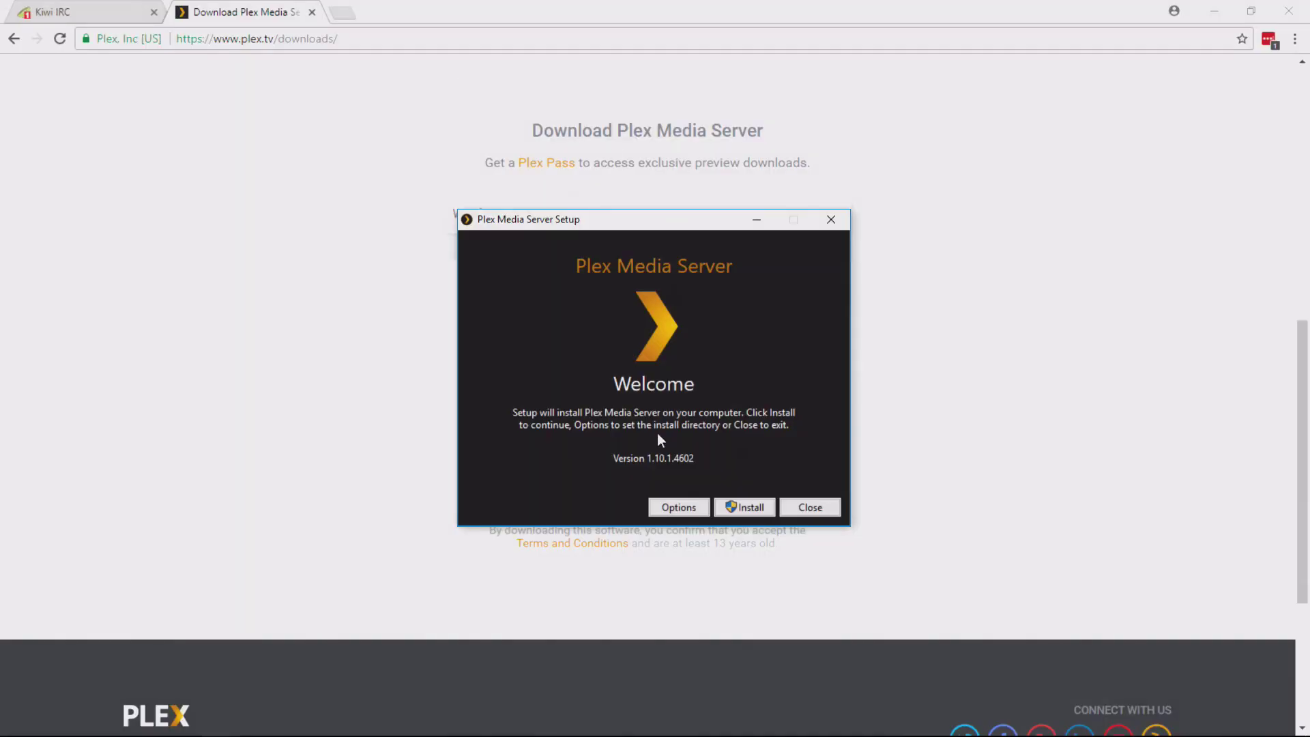
- Install Plex Media Server 1.10.1.4602, allow the UAC prompt, and launch the server
left_click(690, 513)
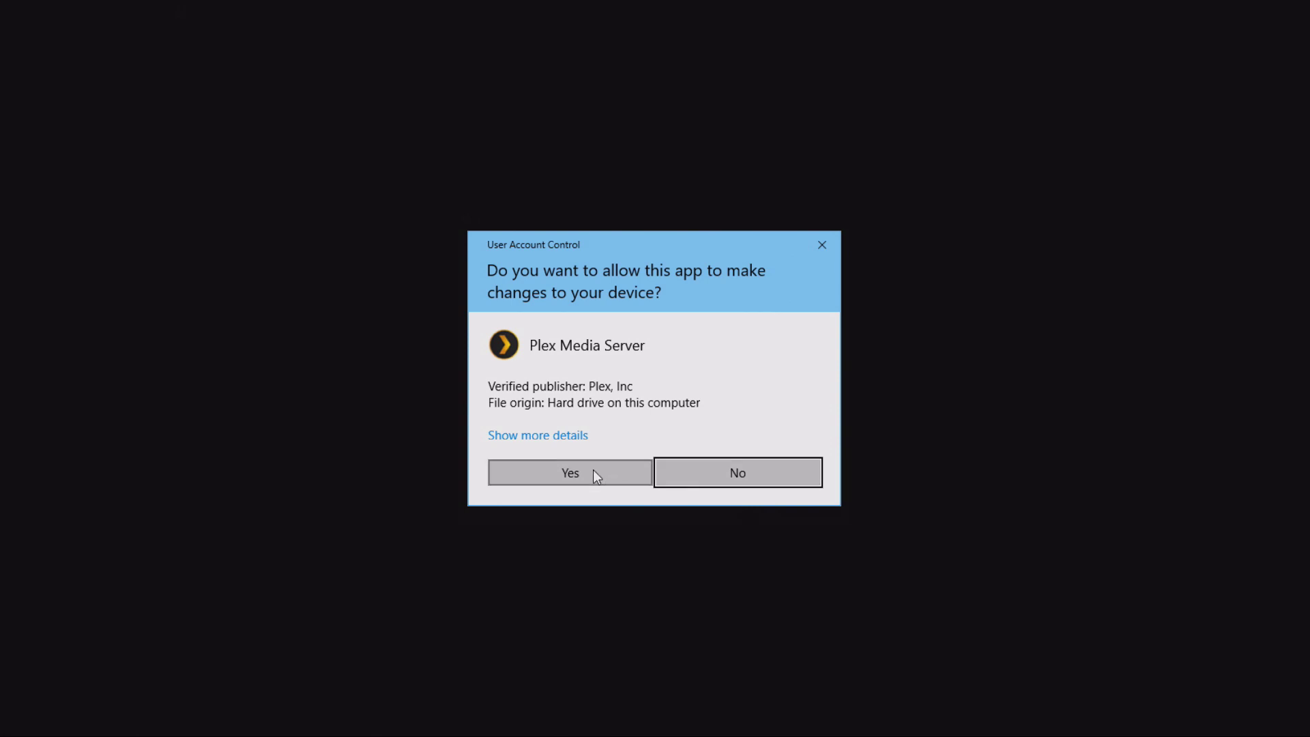
left_click(593, 470)
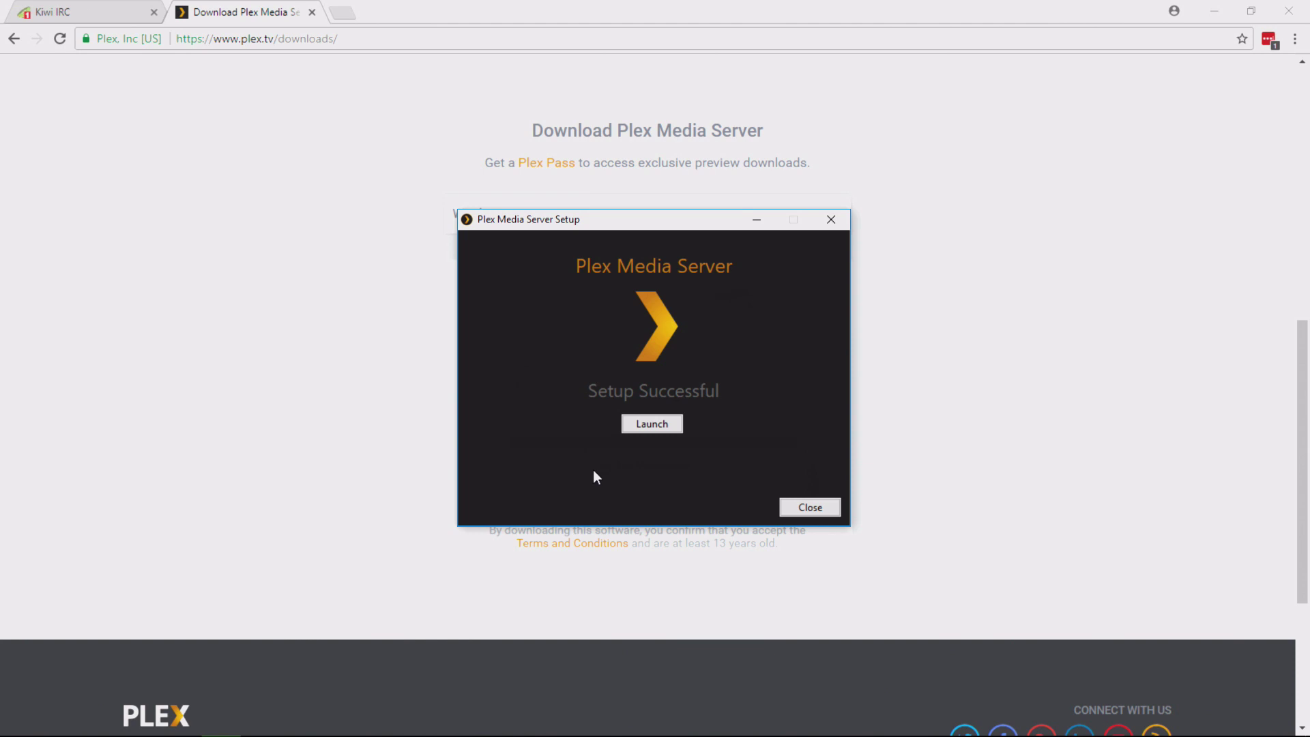
left_click(662, 429)
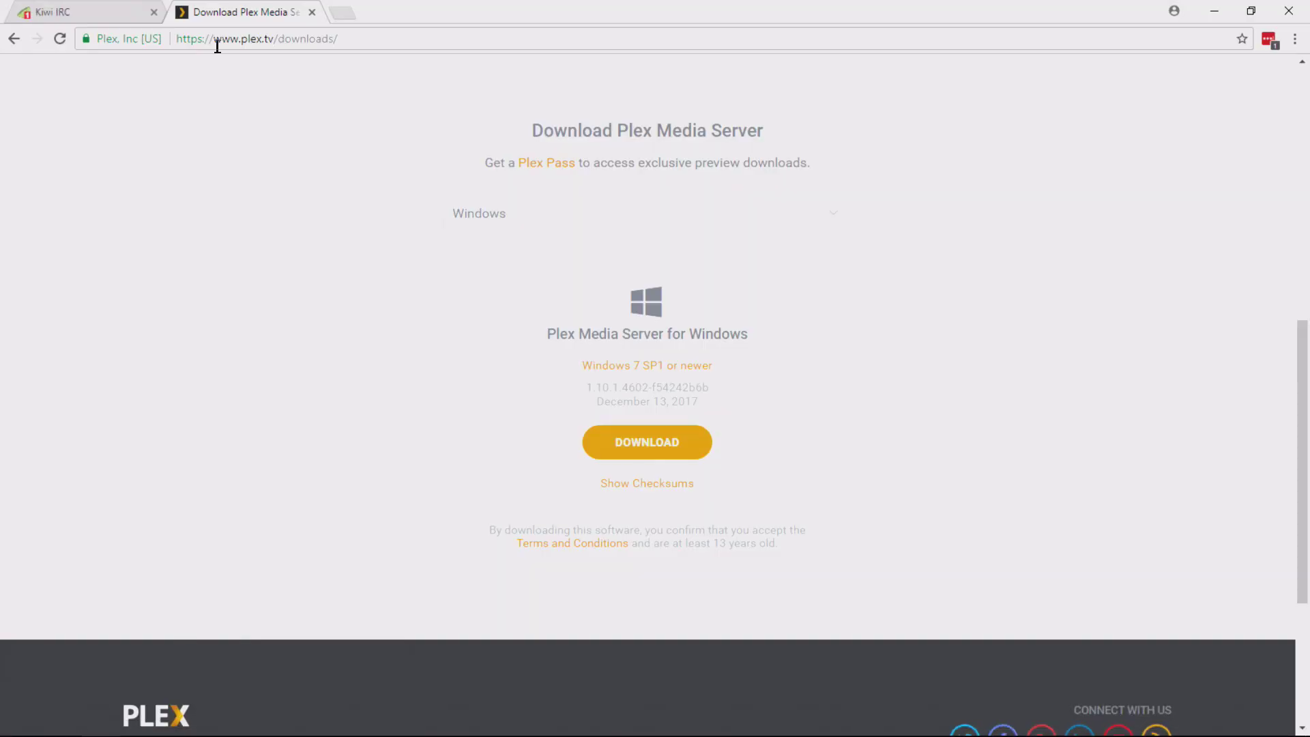
- Load the local Plex Web app at 127.0.0.1:32400/web from the address bar
left_click(365, 39)
type("127.0.0.1:32400/web")
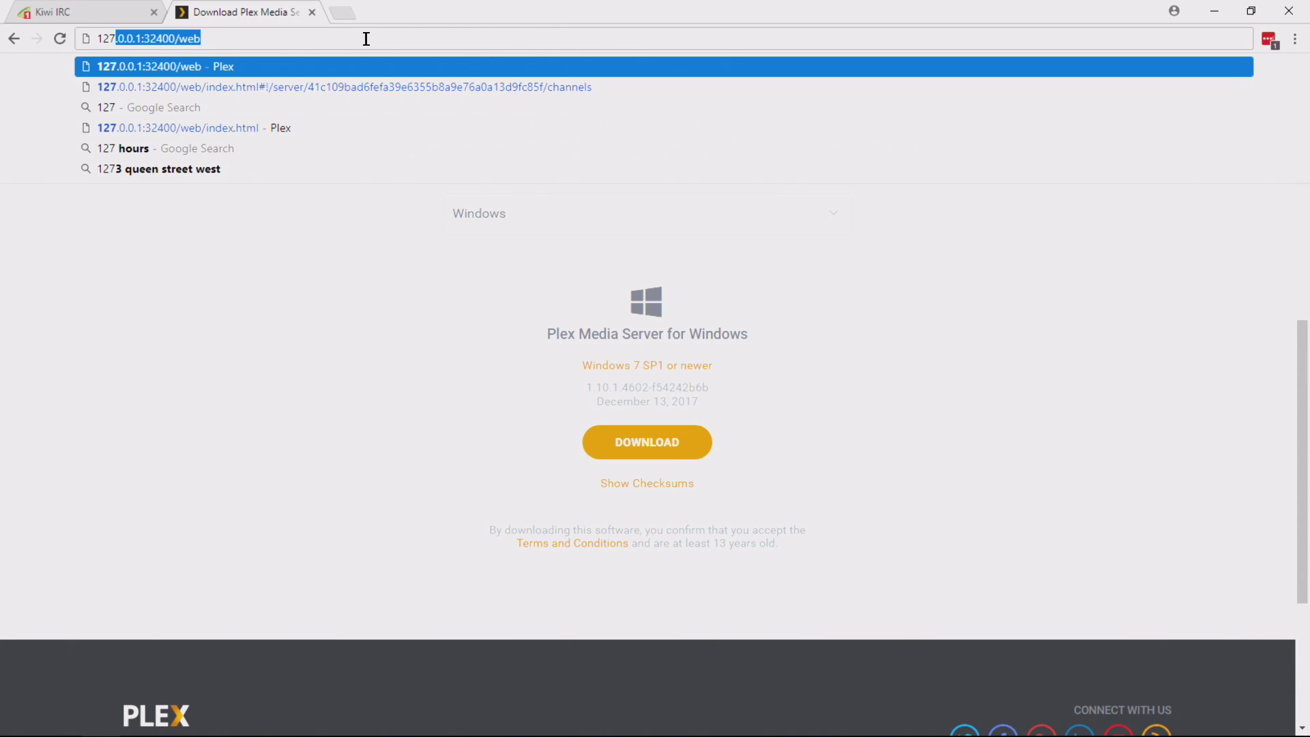
key("End")
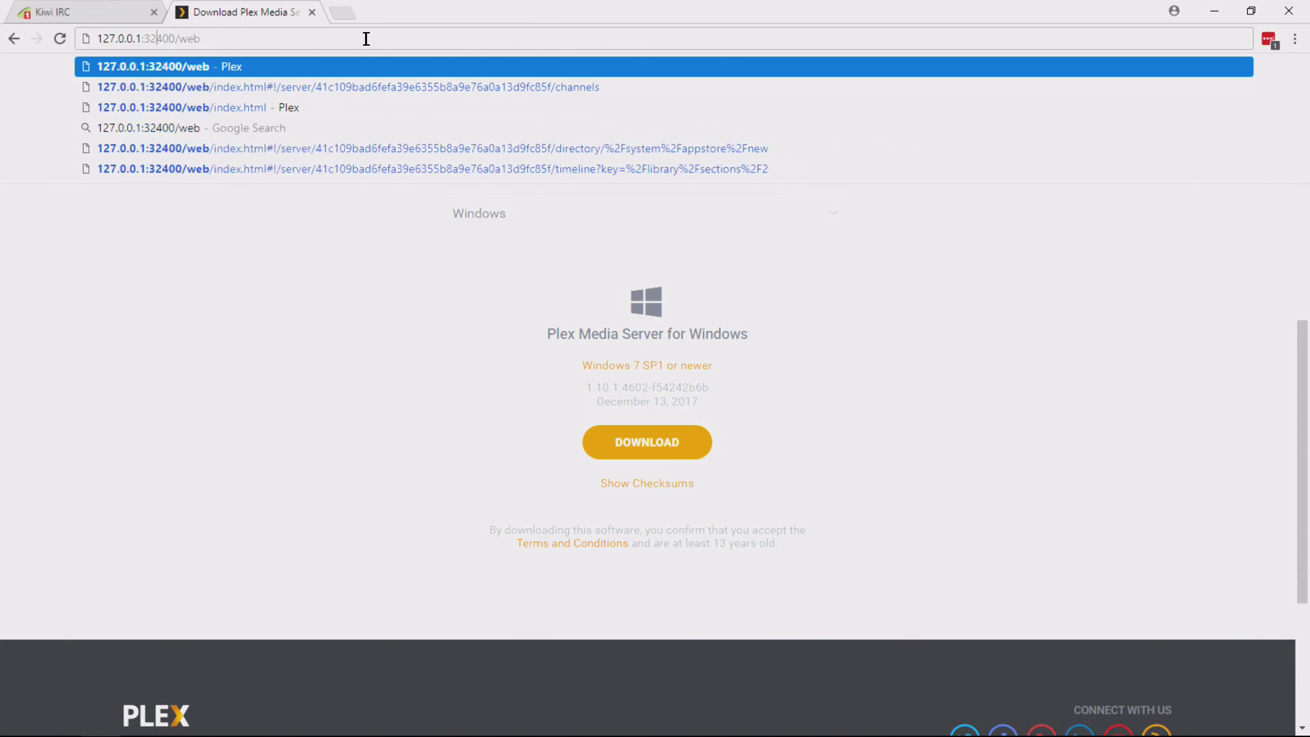
key("shift+Right")
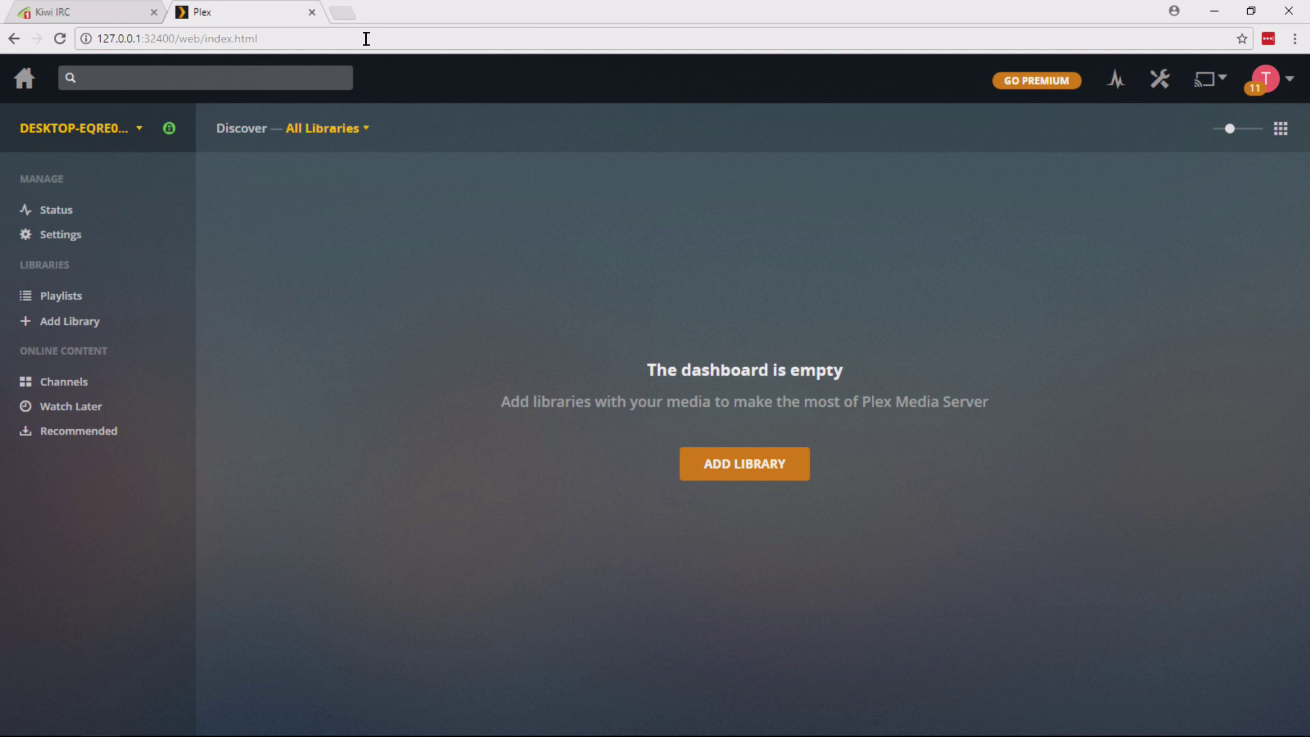
left_click(744, 457)
left_click(554, 256)
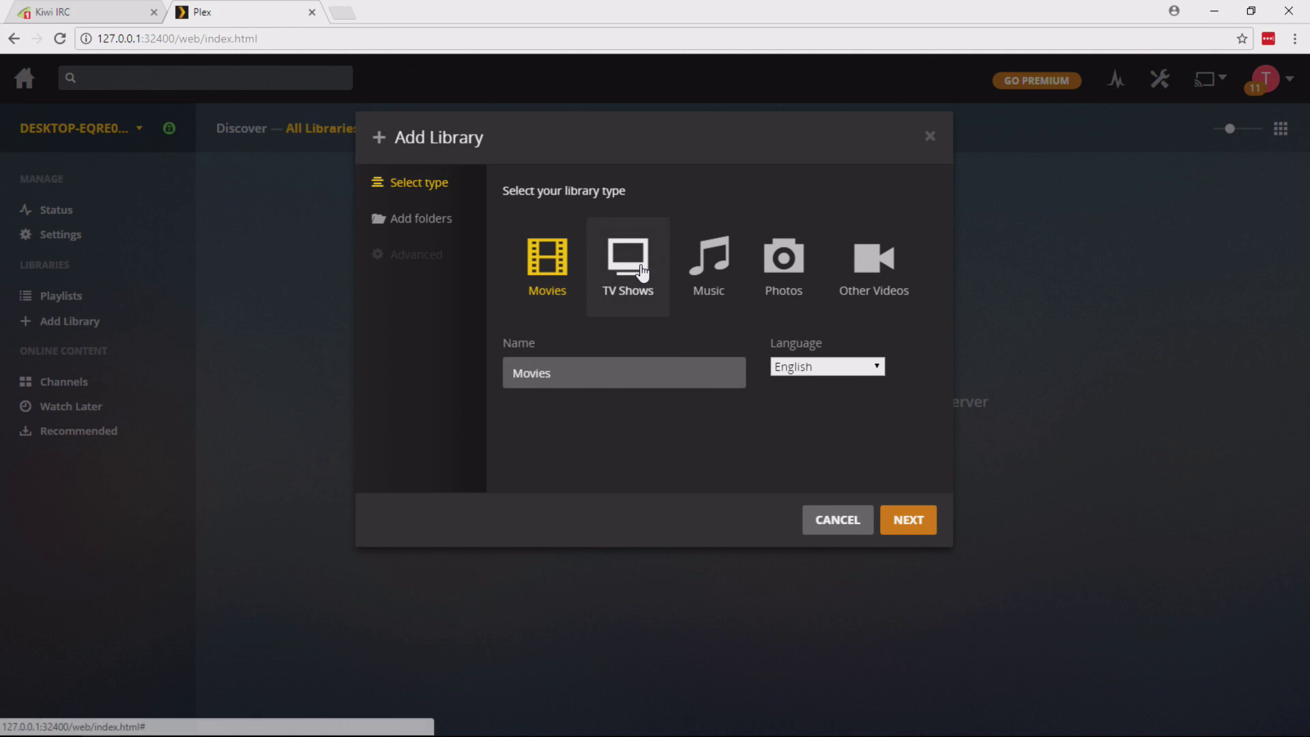
double_click(580, 368)
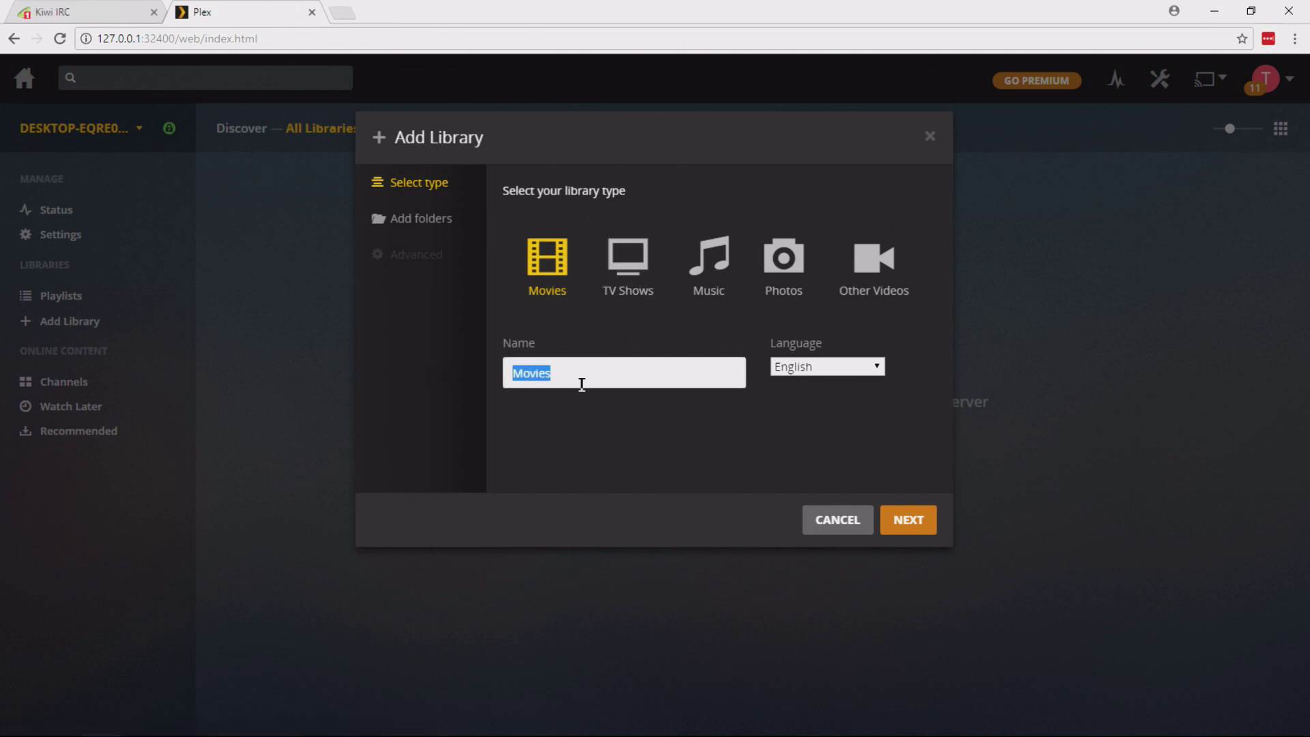
left_click(627, 383)
type("- Drama")
key("BackSpace")
key("BackSpace")
key("BackSpace")
type("Sci-F")
left_click(906, 522)
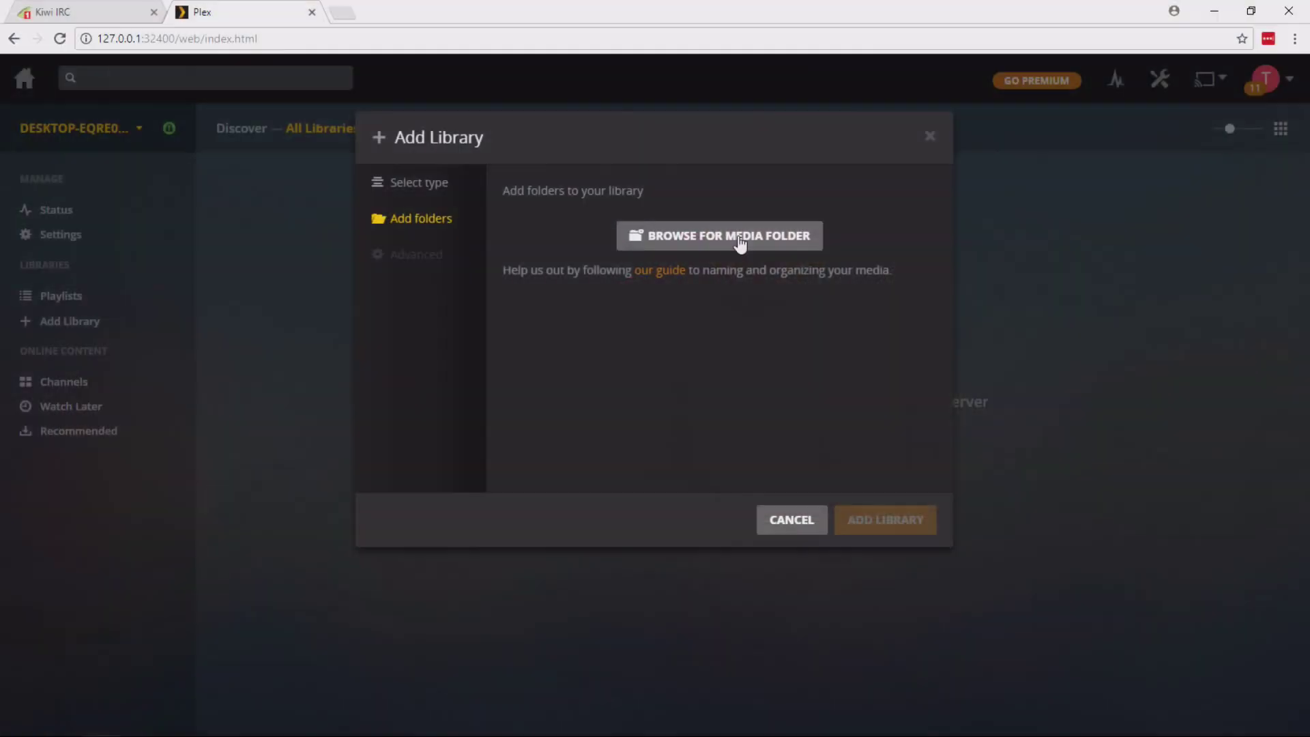
left_click(797, 519)
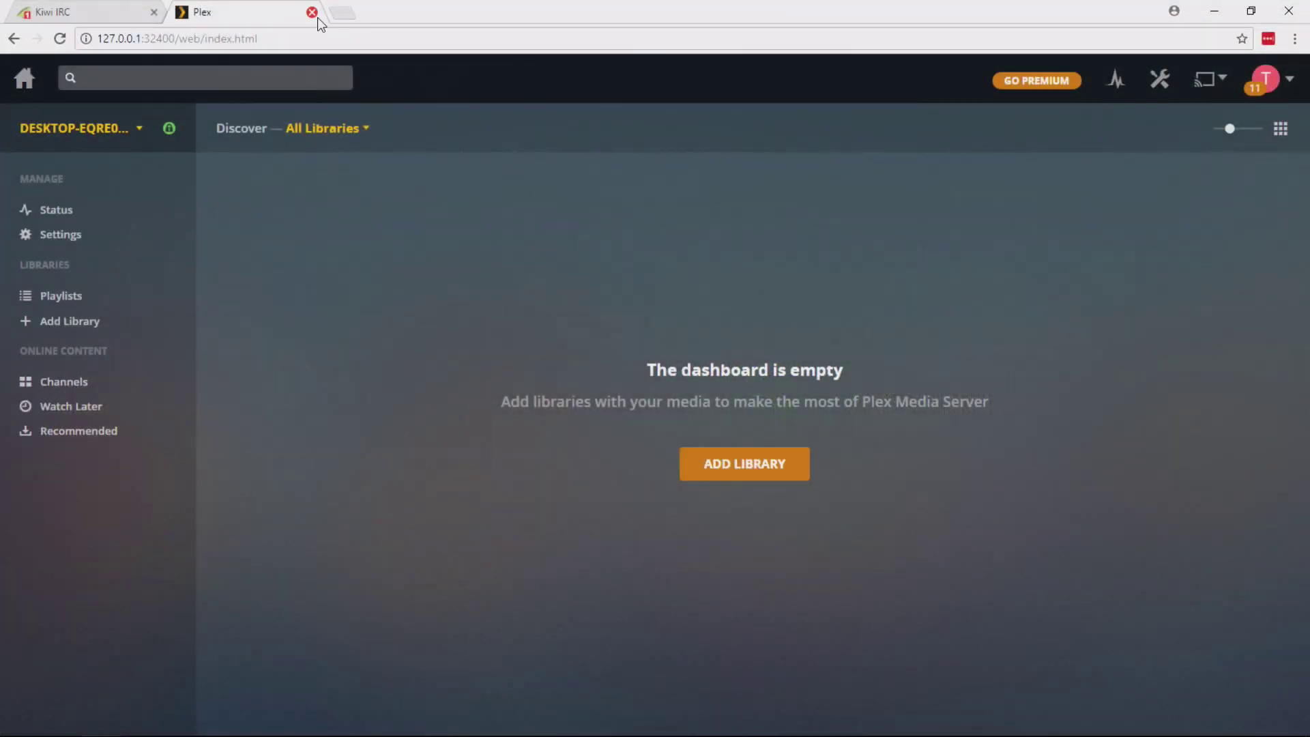
- Open category5.tv/subscribe in a new browser tab
left_click(341, 15)
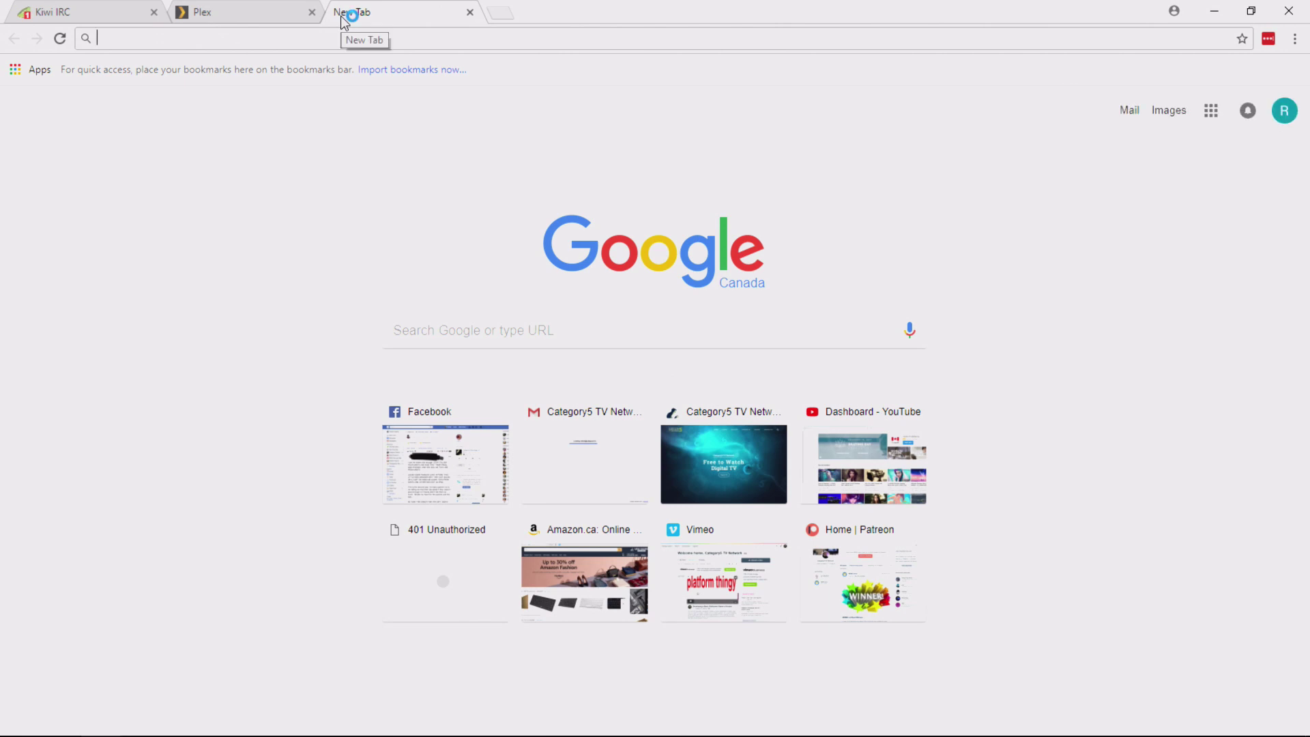
type("category5.tv/")
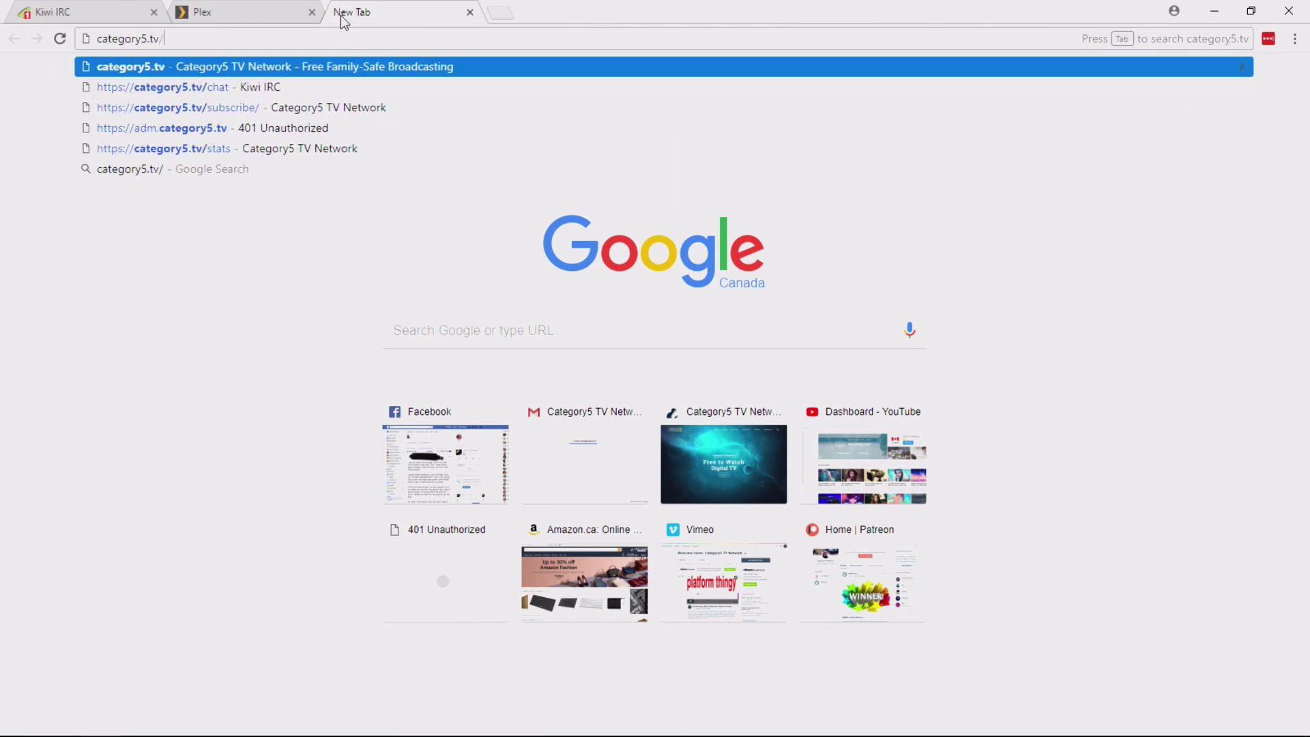
type("subscribe")
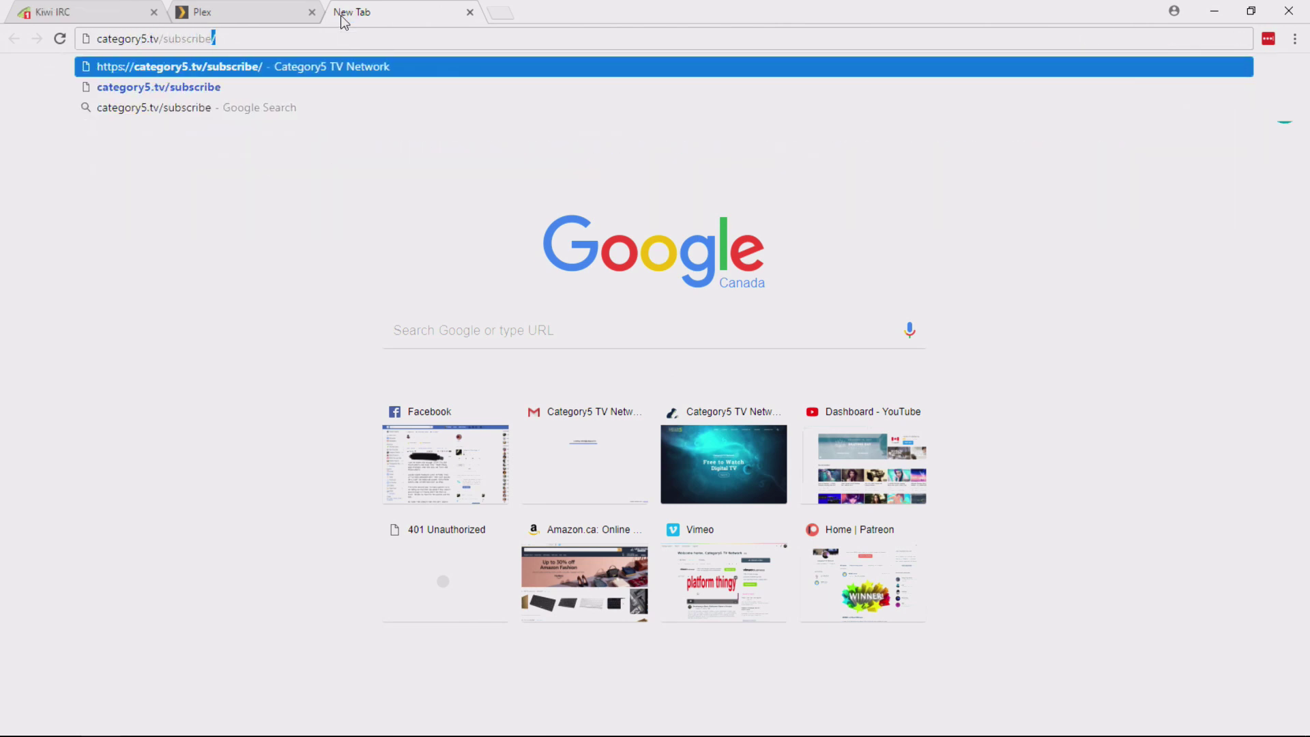
key("Return")
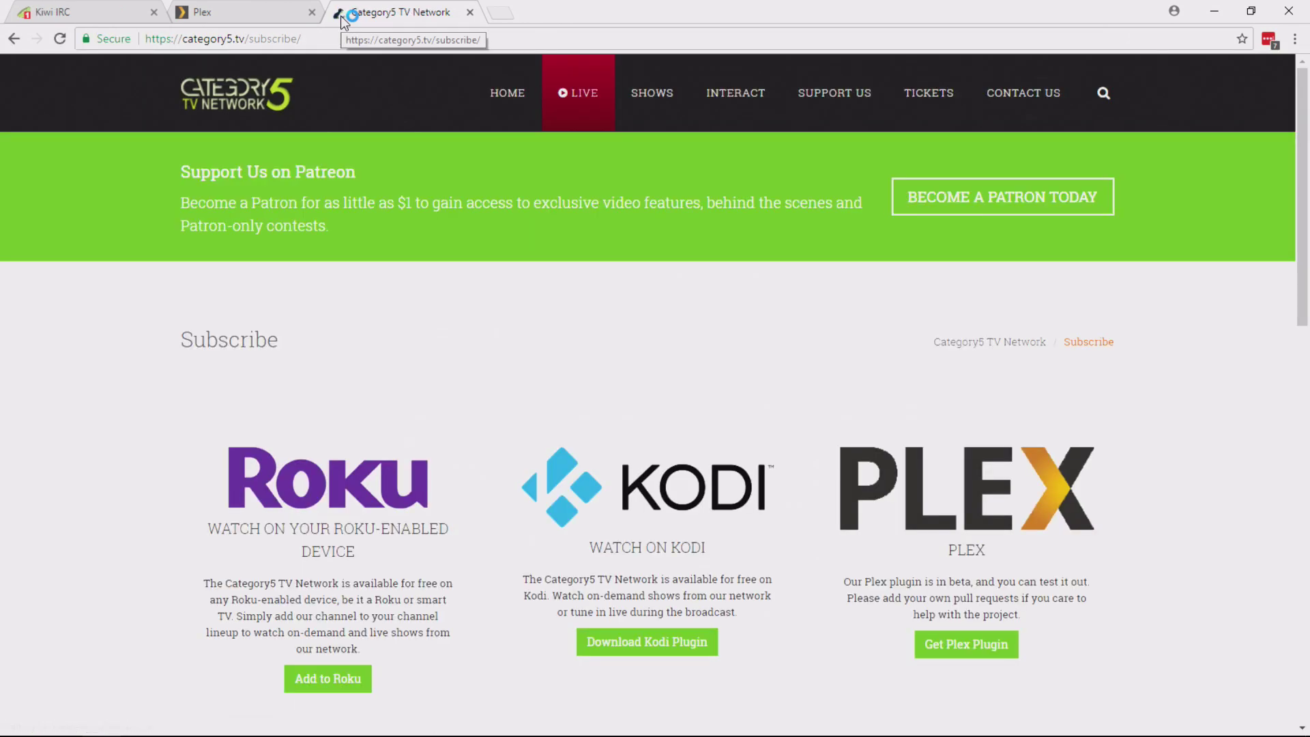
- Scroll the Subscribe page to the Roku, Kodi and Plex section with Get Plex Plugin
scroll(1302, 163, "down", 1)
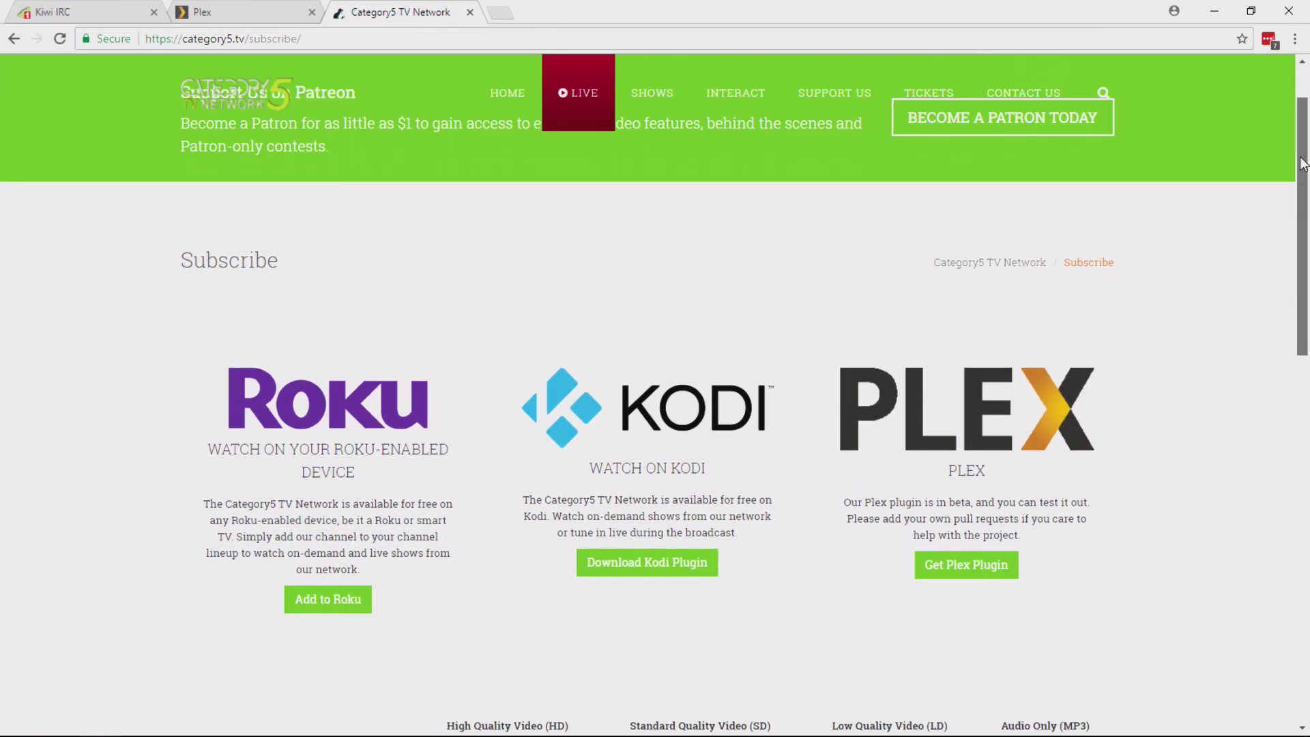
left_click_drag(1302, 164, 1294, 355)
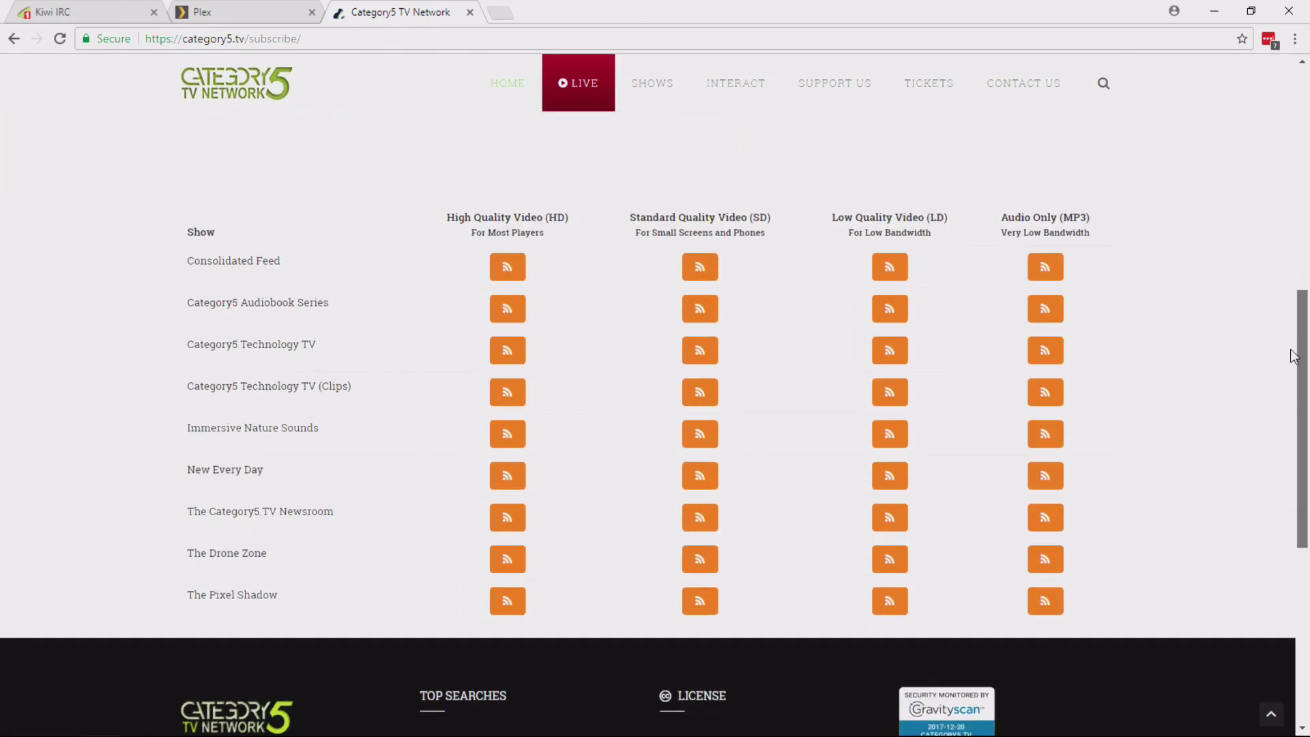
triple_click(200, 260)
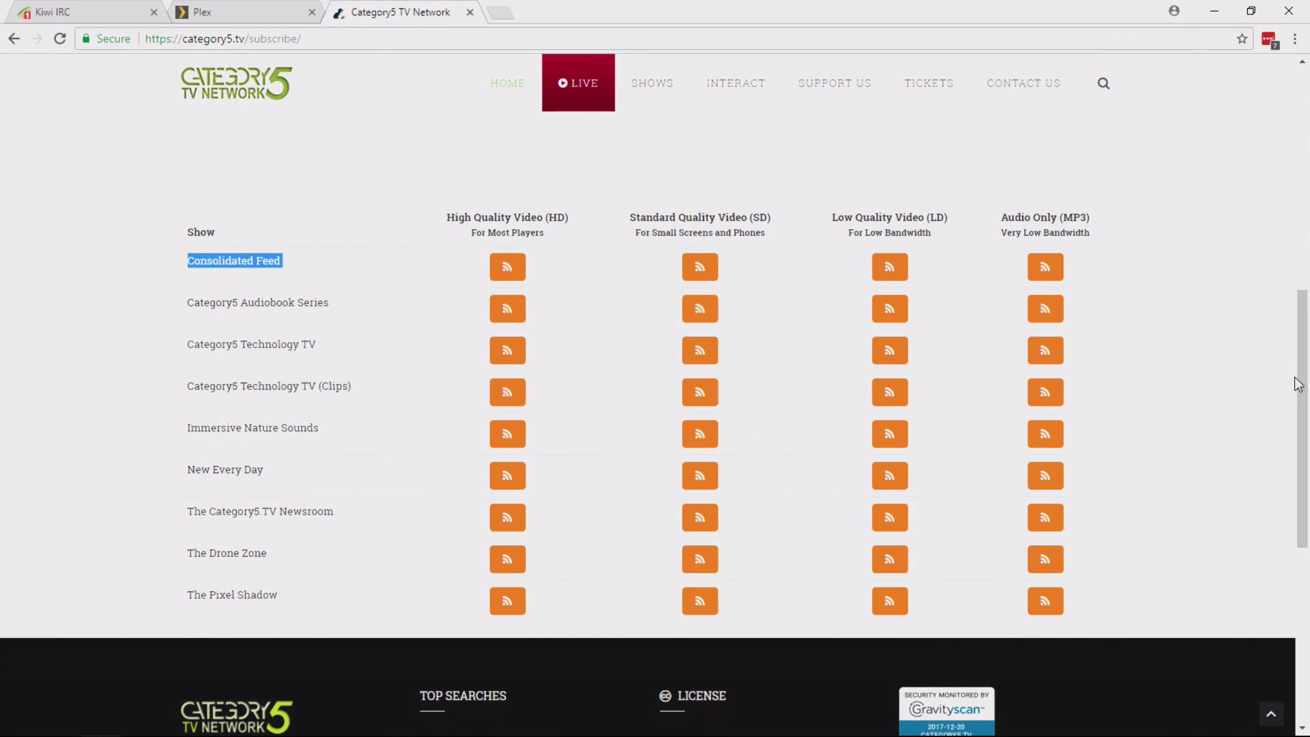
left_click_drag(1303, 387, 1308, 330)
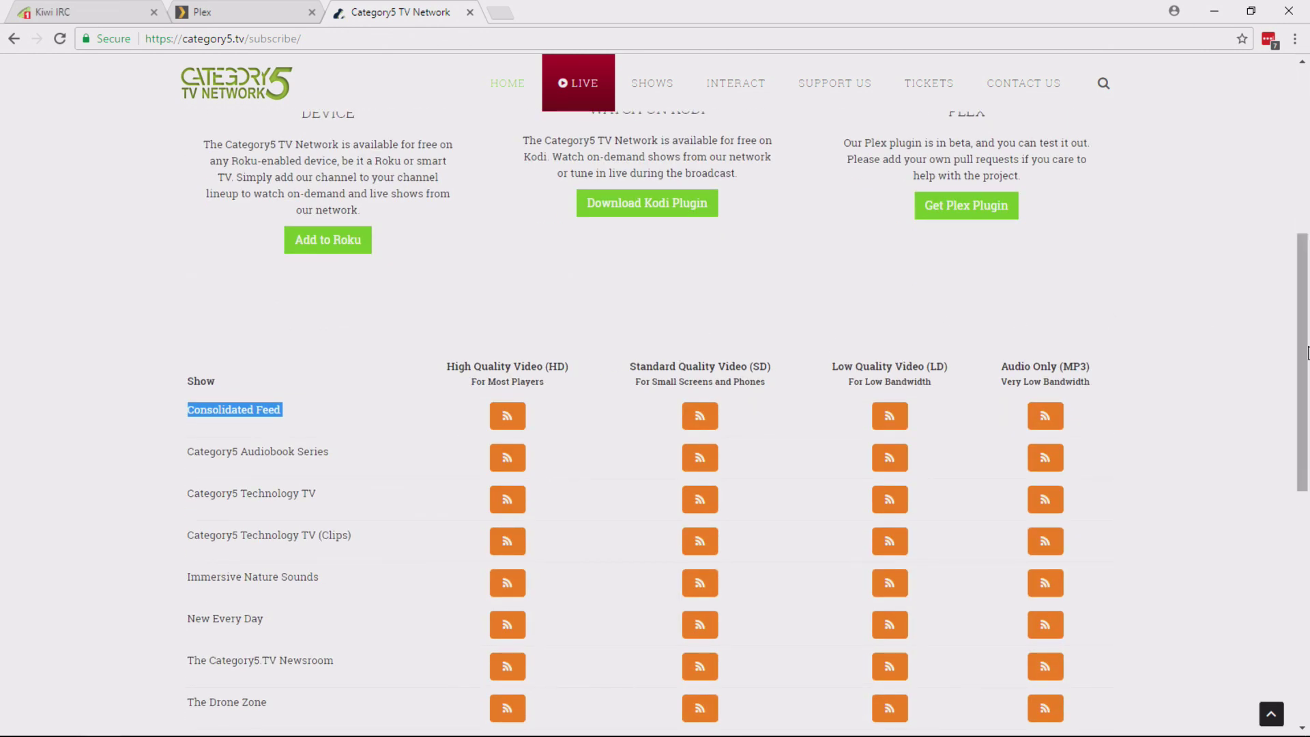
left_click_drag(1303, 381, 1305, 266)
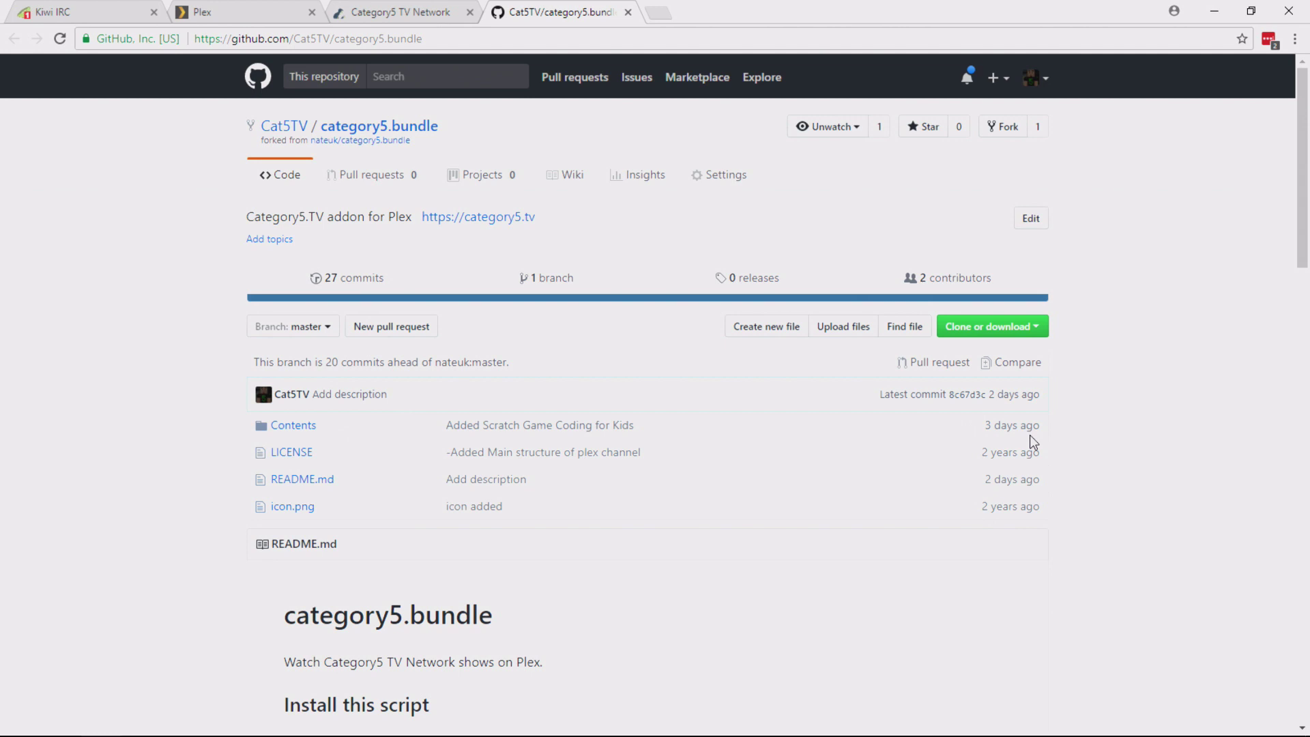
- Download category5.bundle as a ZIP from GitHub and show it in its Downloads folder
left_click_drag(982, 426, 1042, 425)
left_click(1042, 424)
left_click(1013, 325)
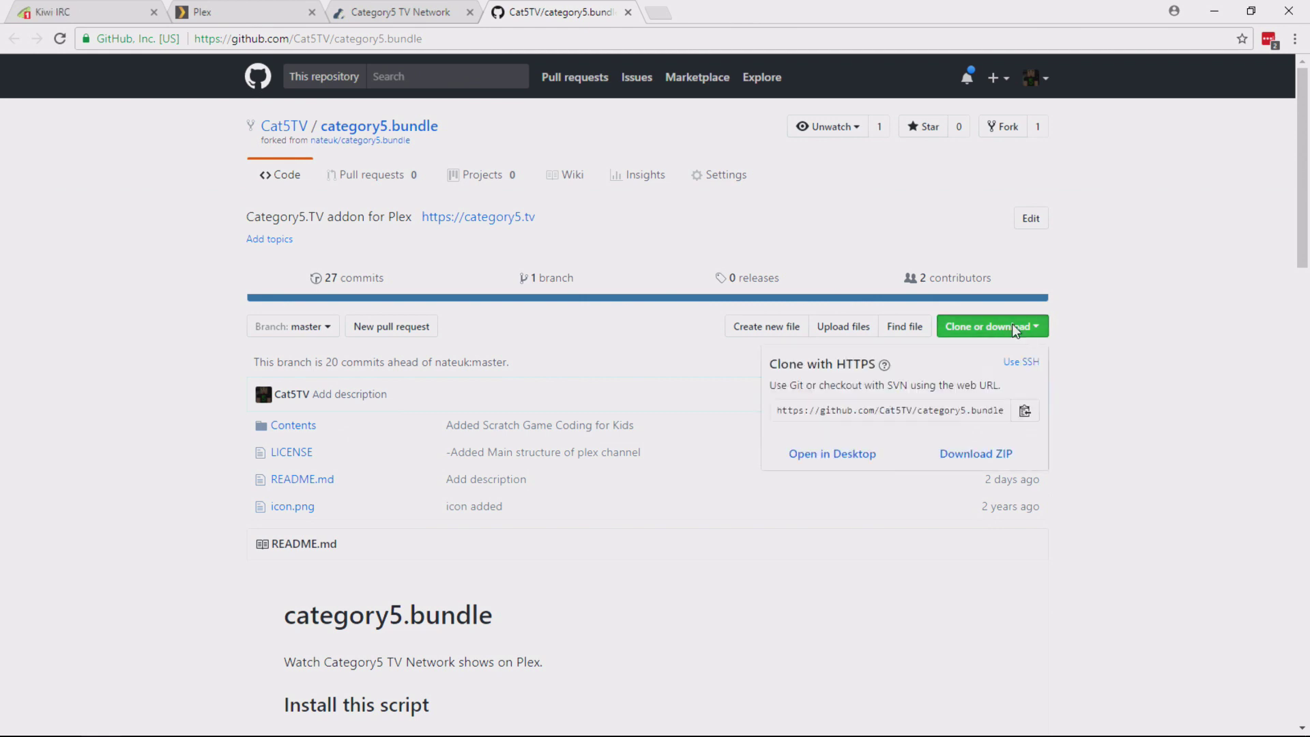
left_click(972, 464)
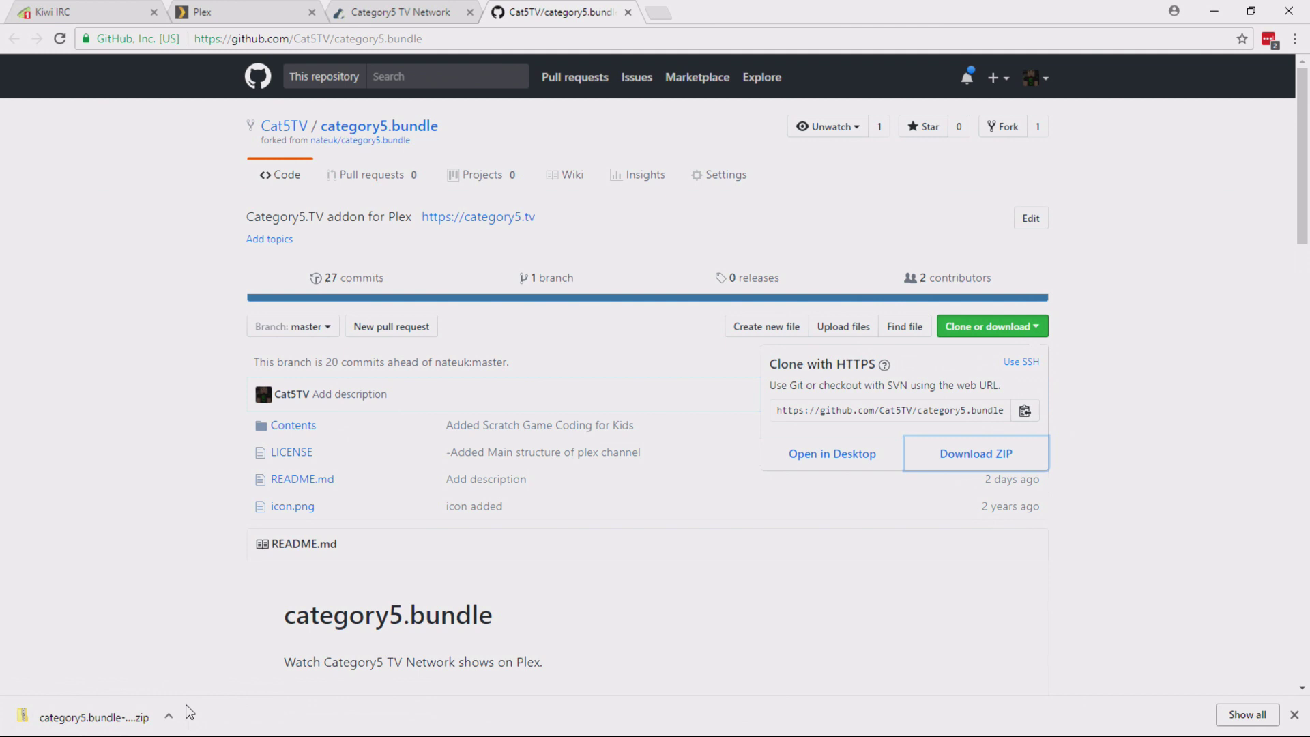
left_click(169, 716)
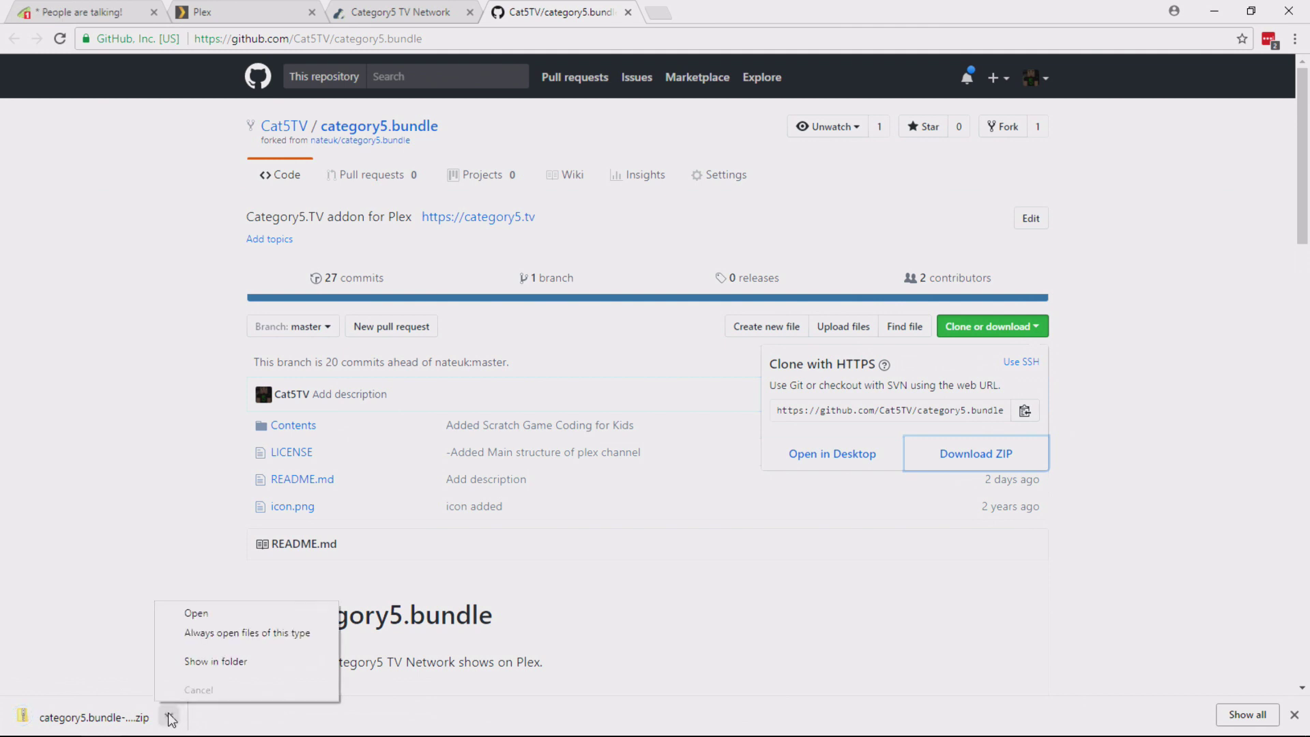
left_click(214, 663)
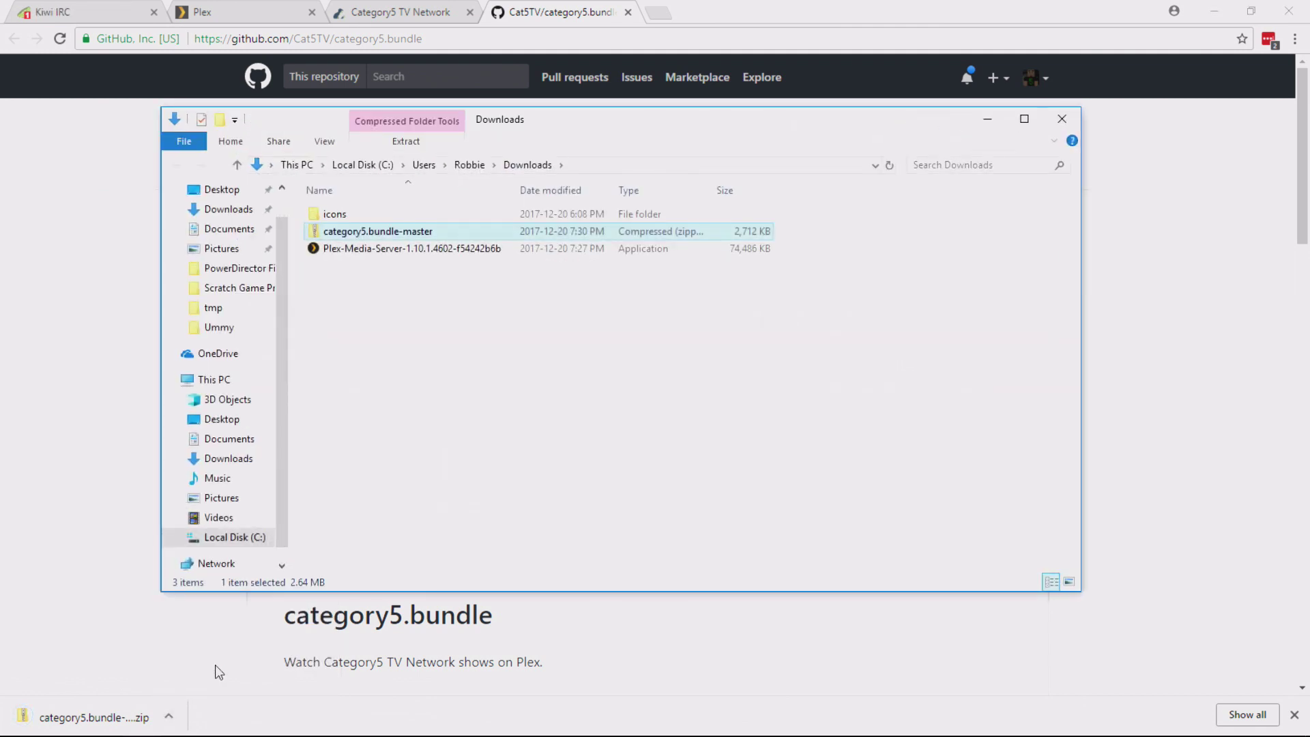
- Extract category5.bundle-master.zip to the suggested Downloads folder and open the extracted category5.bundle-master folder
right_click(367, 233)
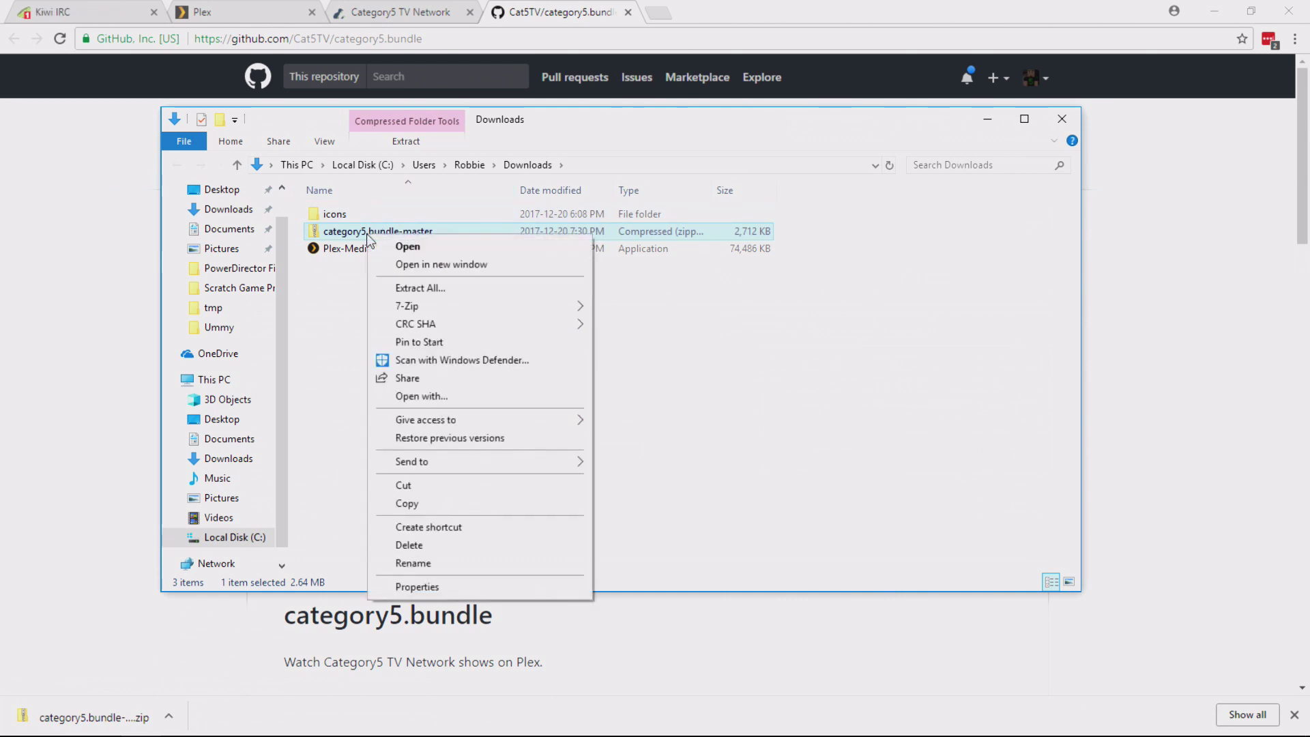
left_click(419, 287)
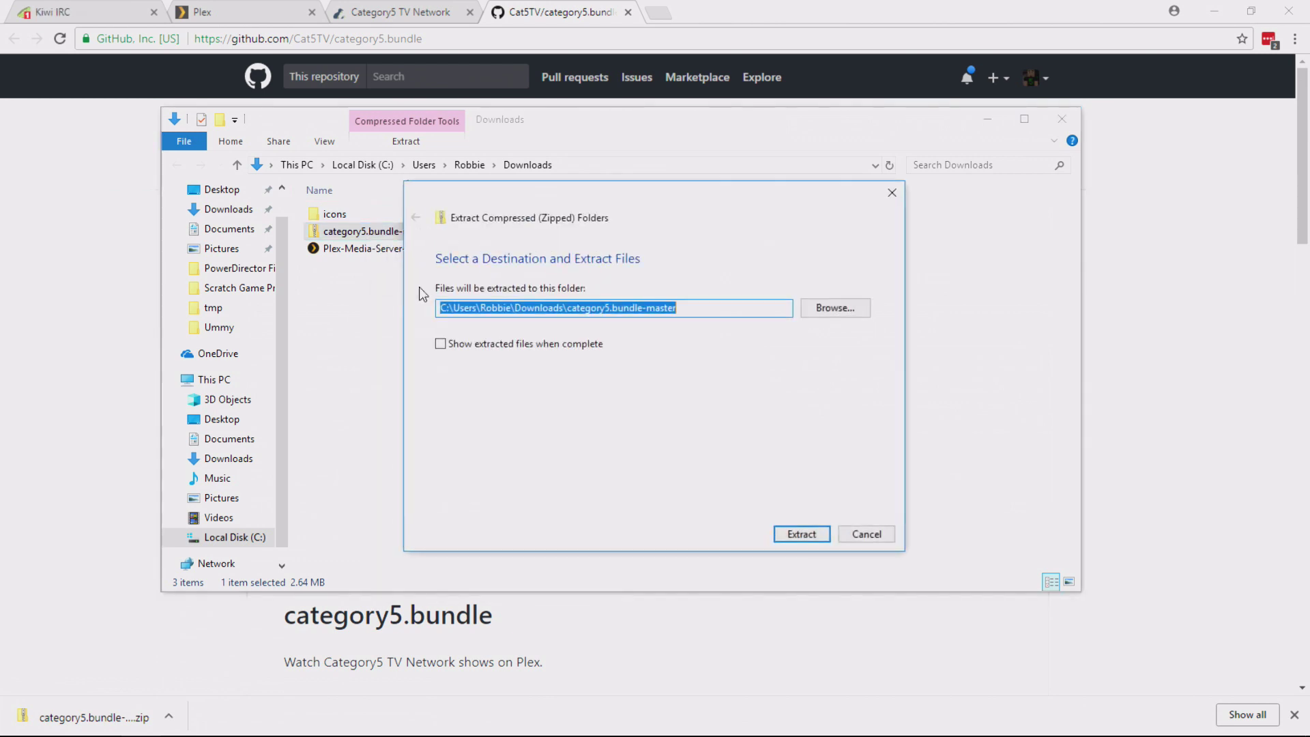
left_click(801, 534)
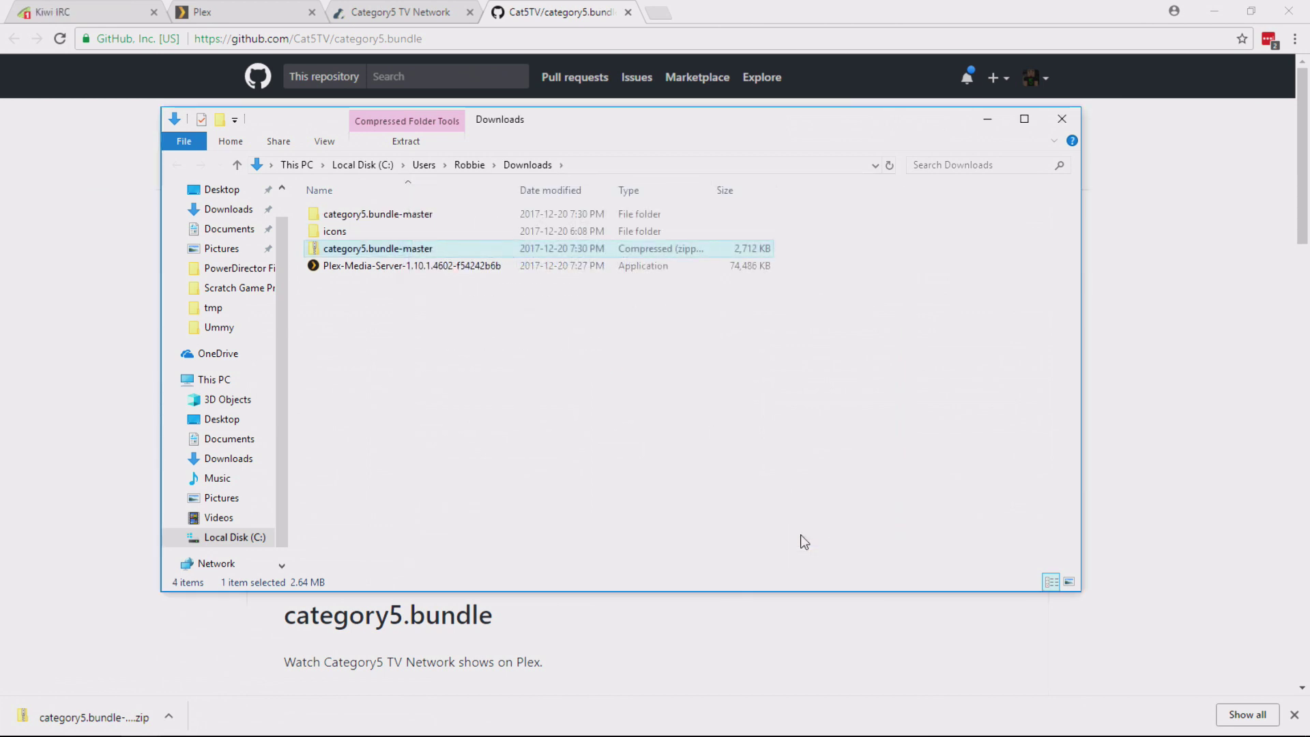
left_click(399, 222)
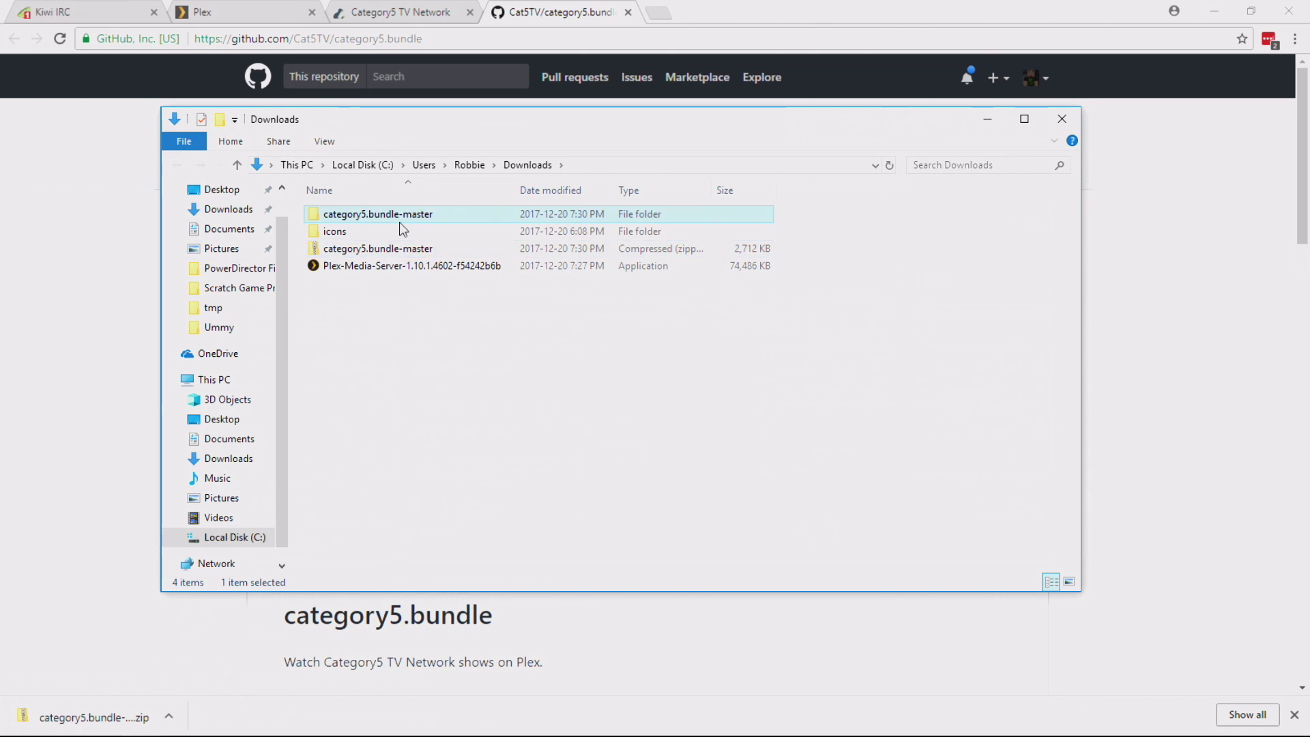
double_click(399, 222)
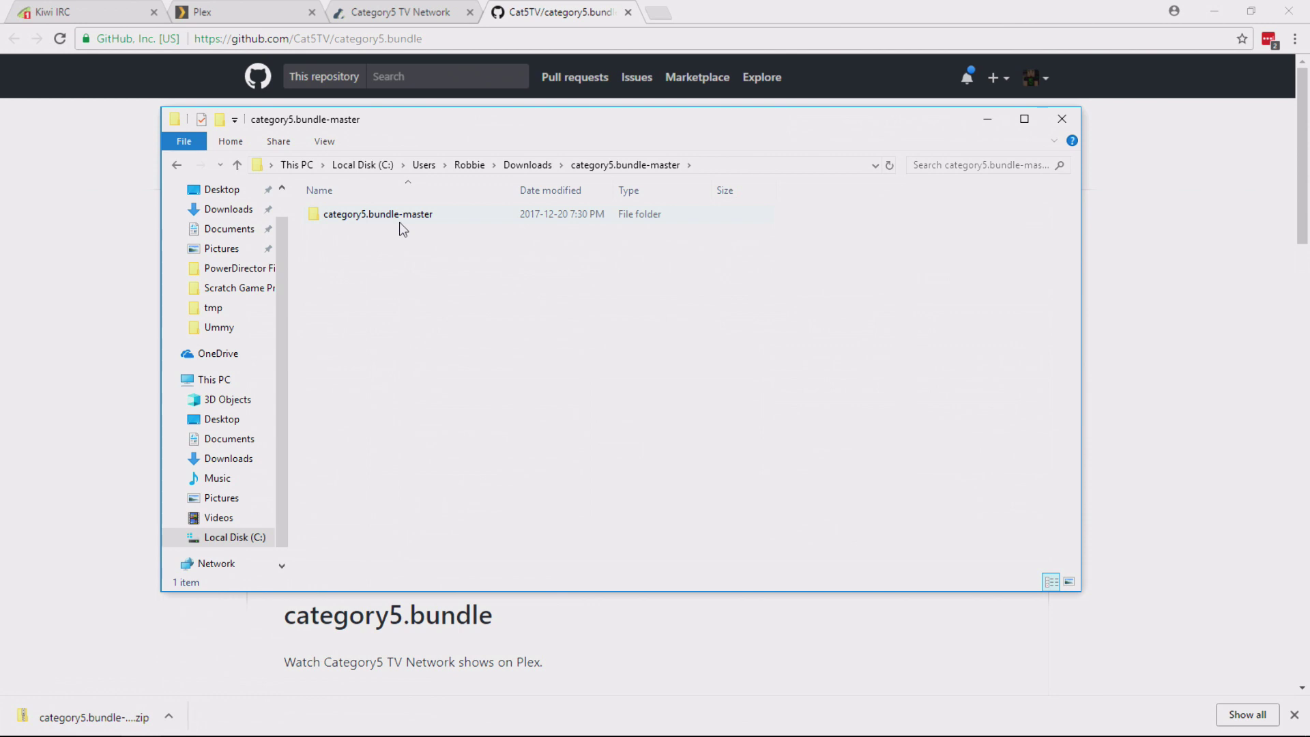
- Check the contents of the inner category5.bundle-master folder inside the extracted folder
left_click(399, 213)
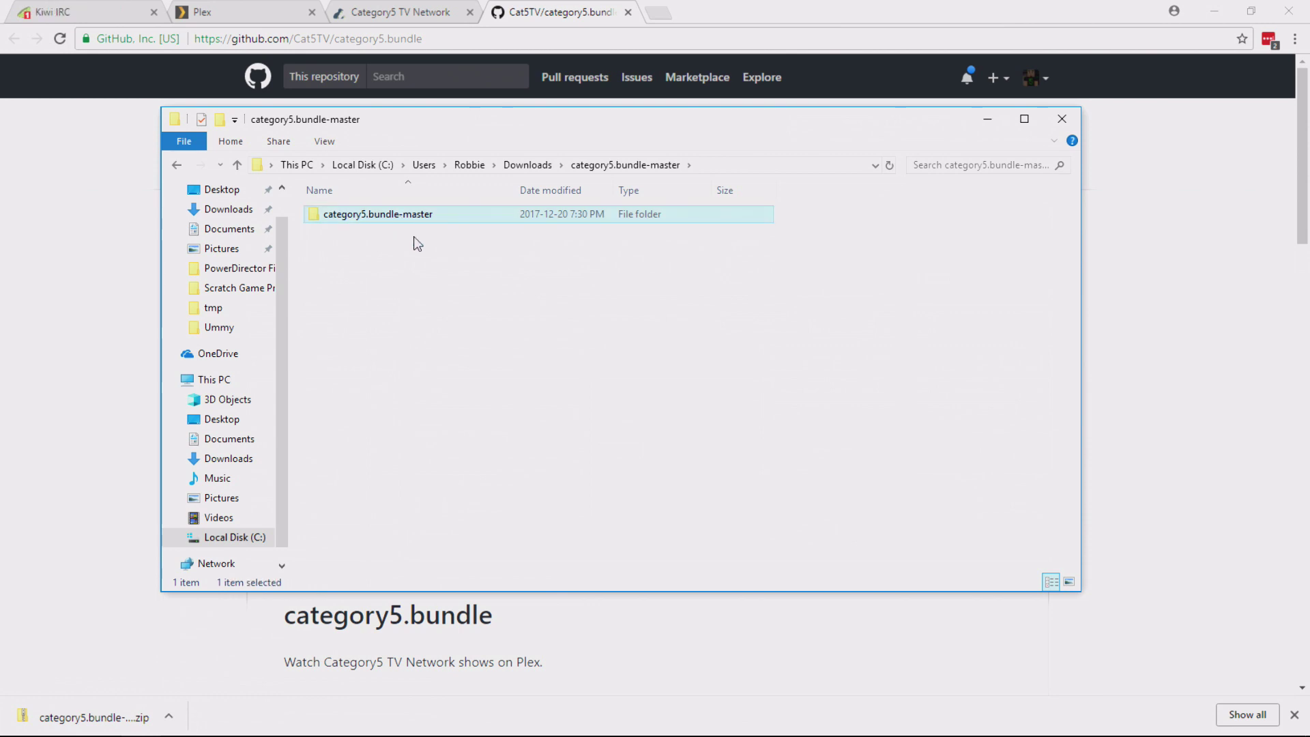
left_click(536, 164)
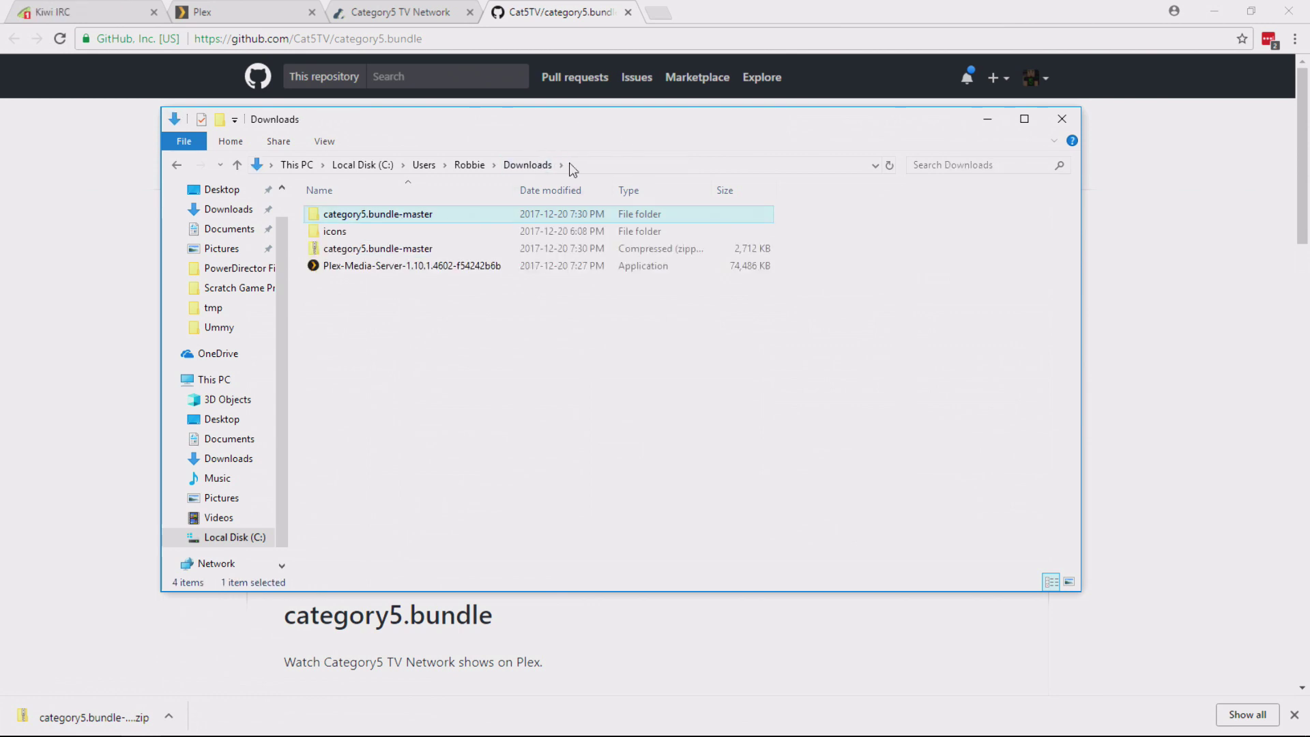
double_click(370, 214)
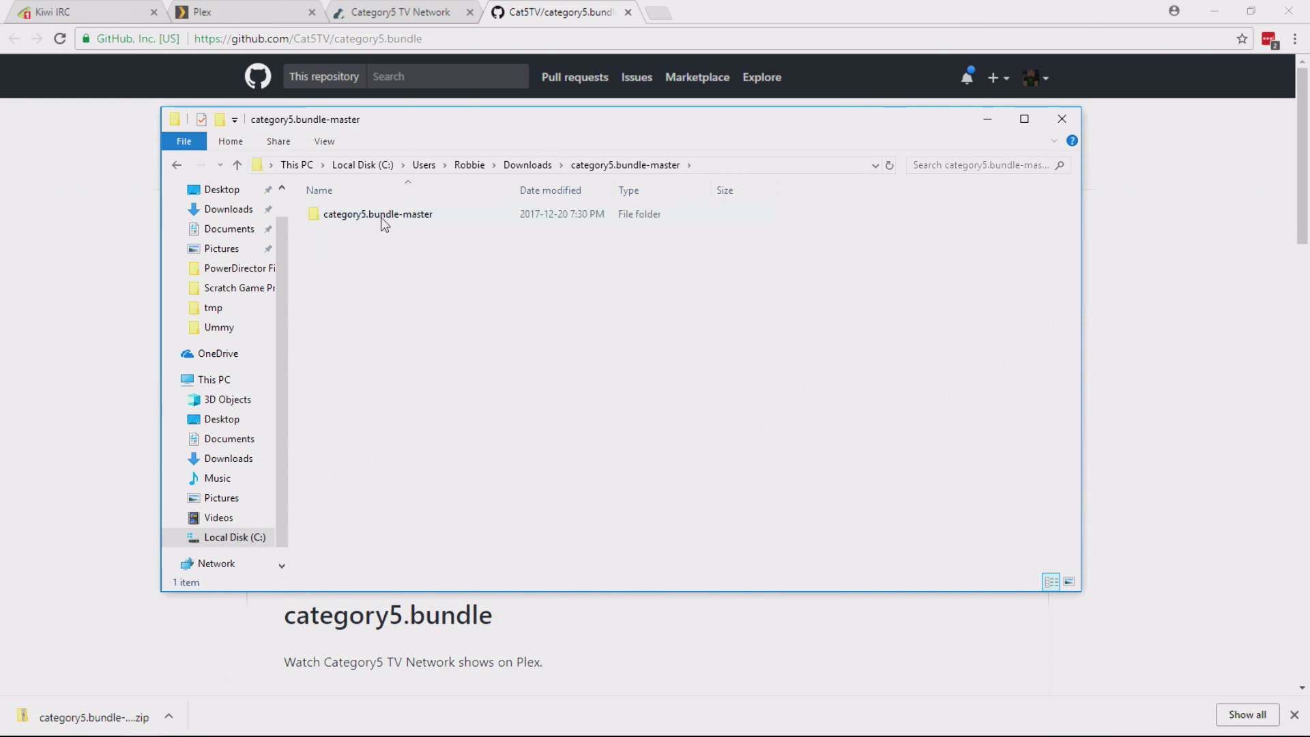
double_click(381, 215)
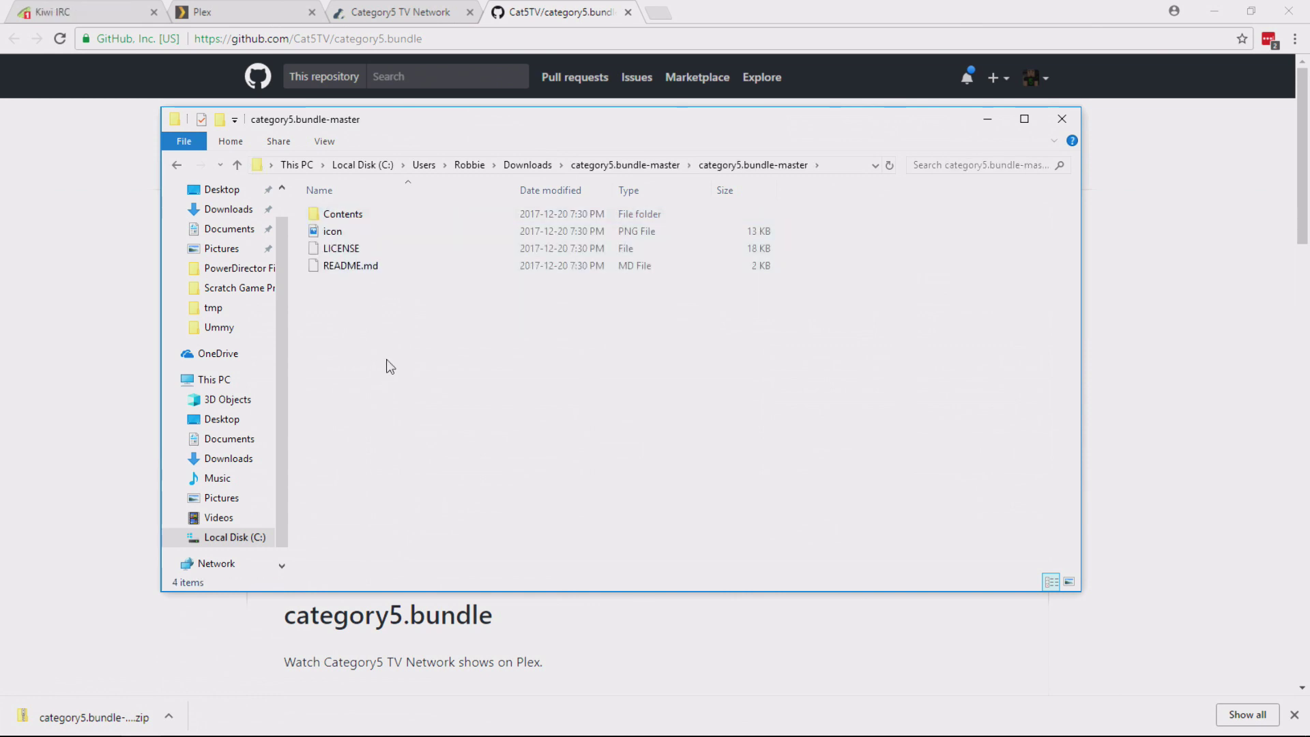
left_click(670, 161)
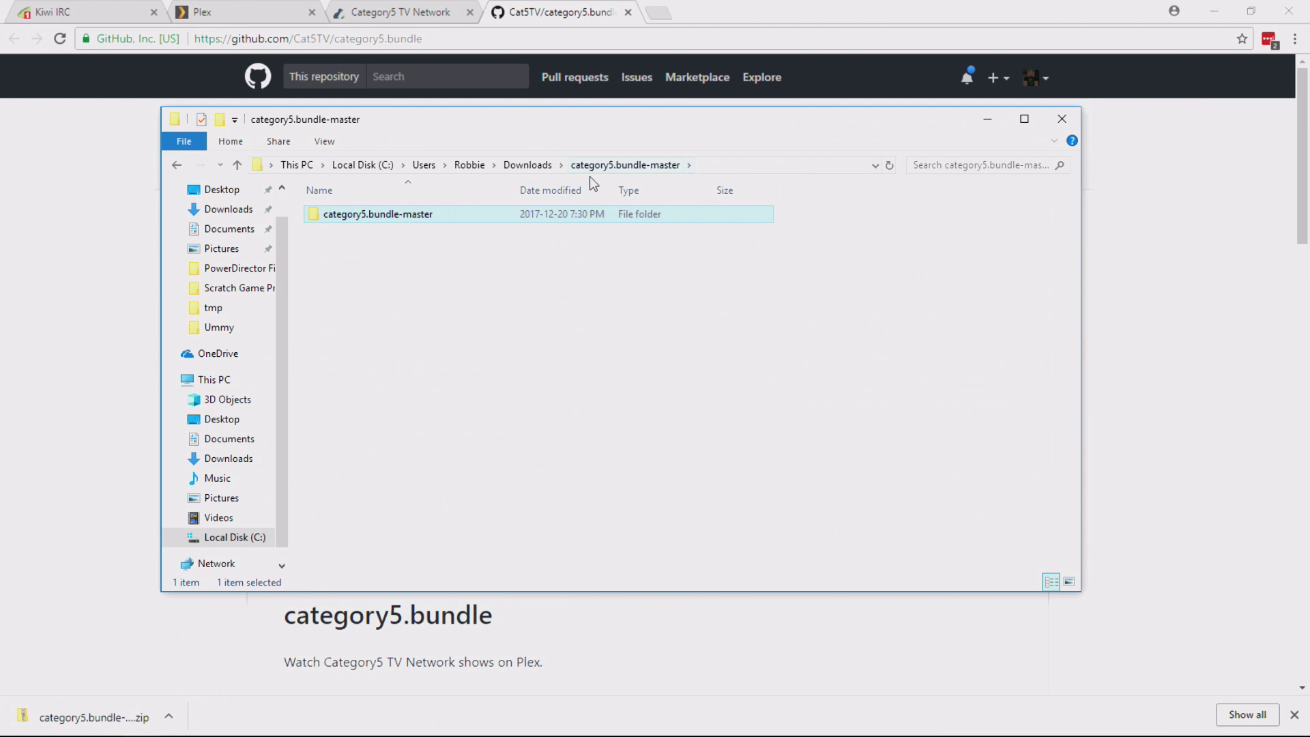
- Rename the inner folder from category5.bundle-master to category5.bundle
right_click(382, 218)
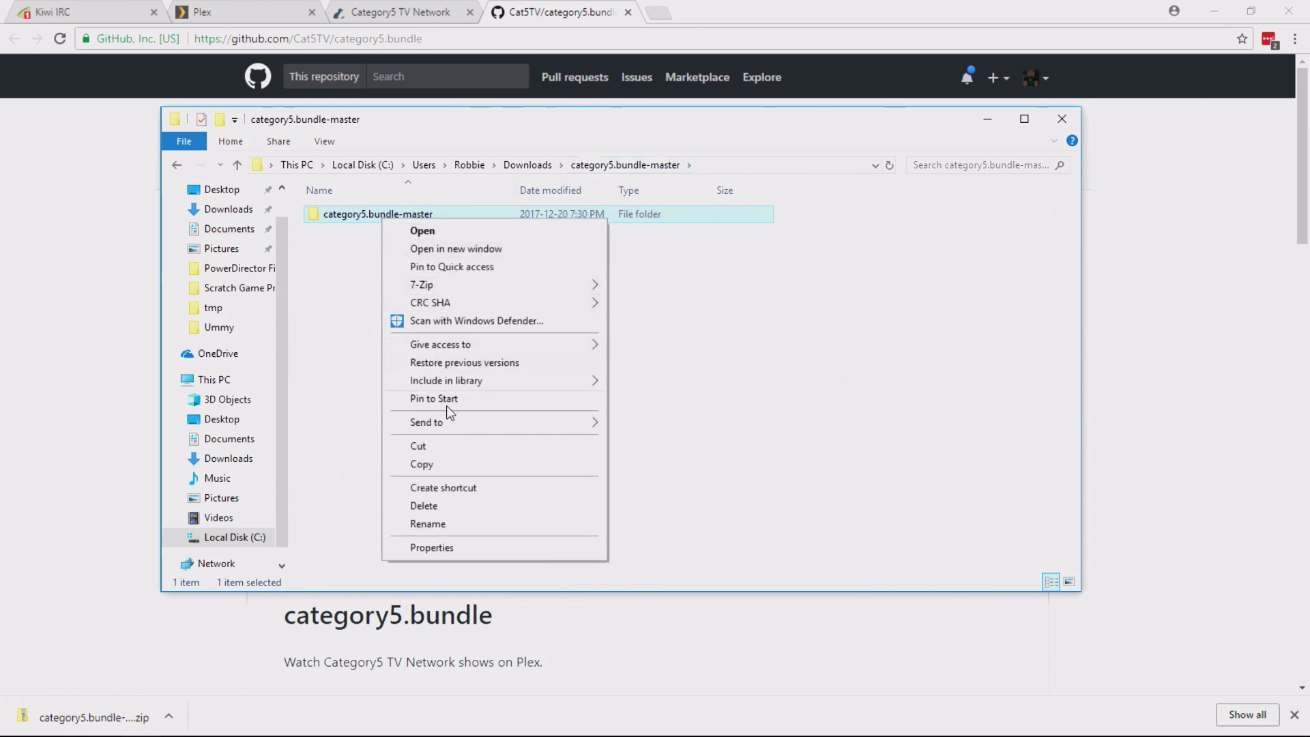
left_click(452, 524)
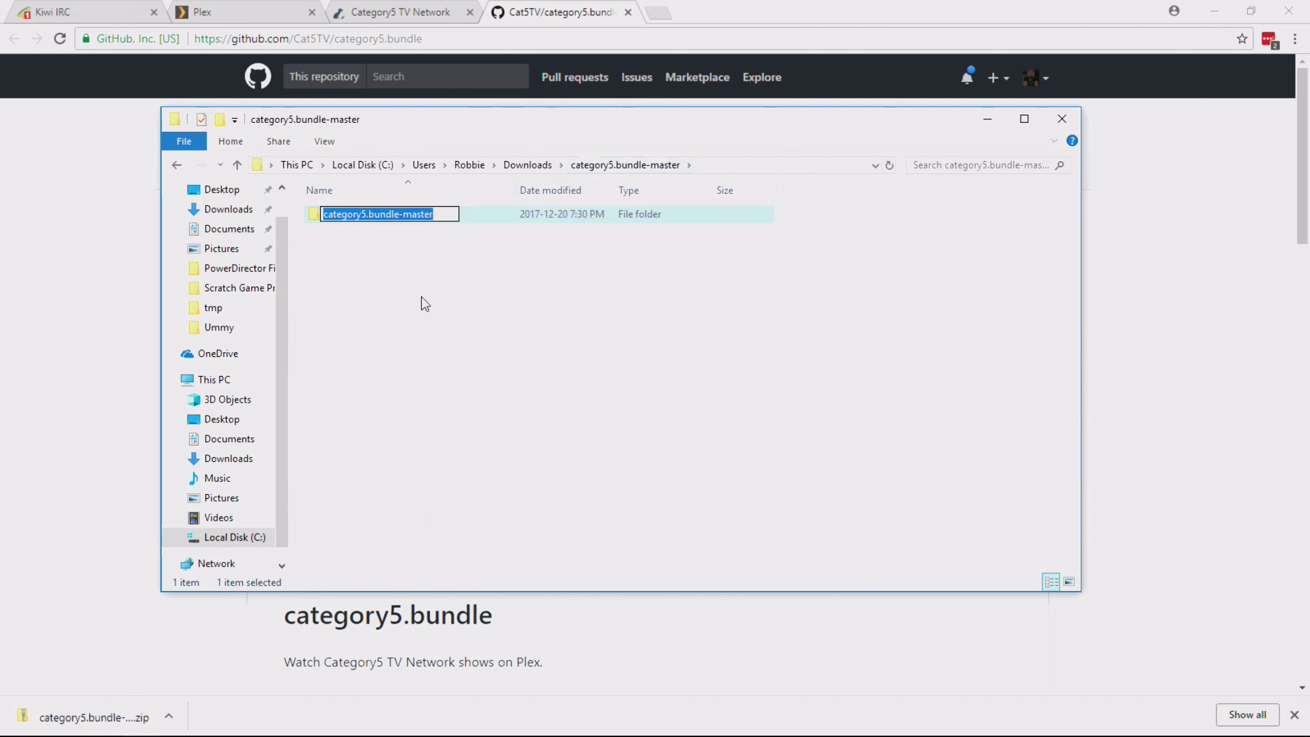
left_click(403, 215)
left_click_drag(403, 214, 461, 214)
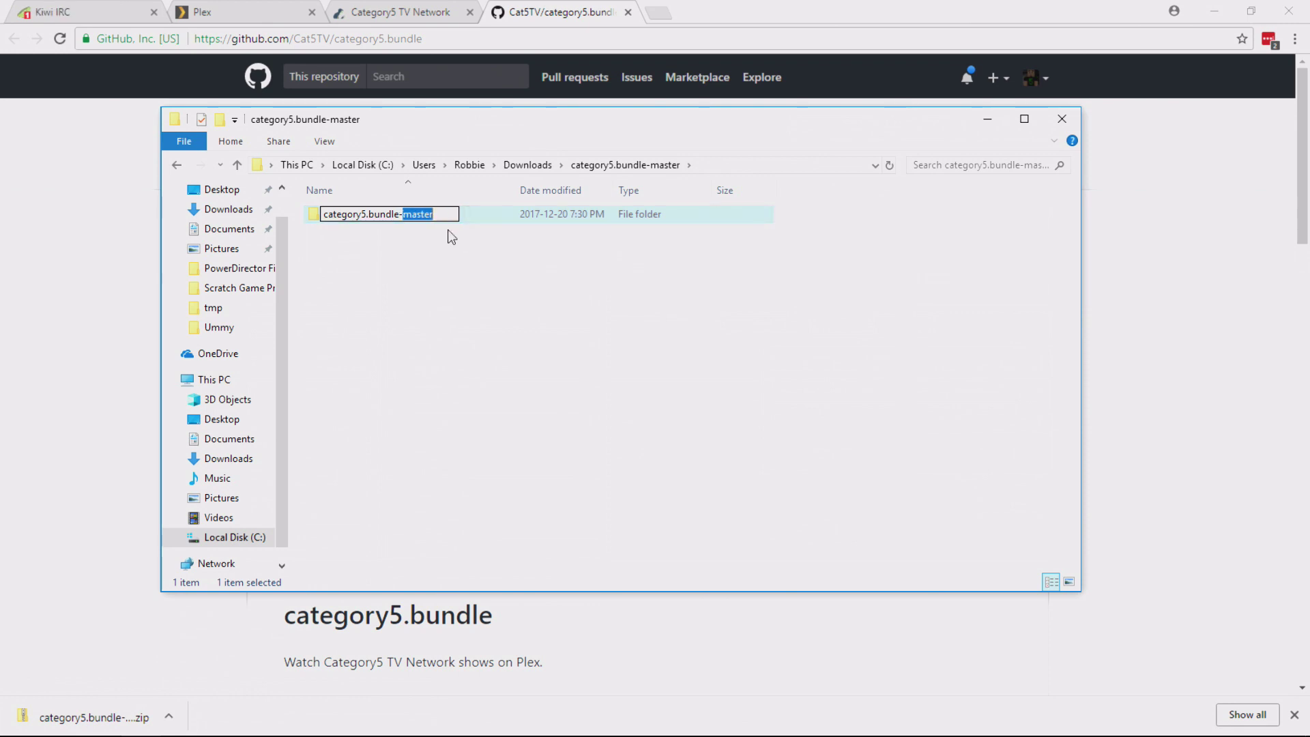
key("BackSpace")
key("BackSpace")
key("Return")
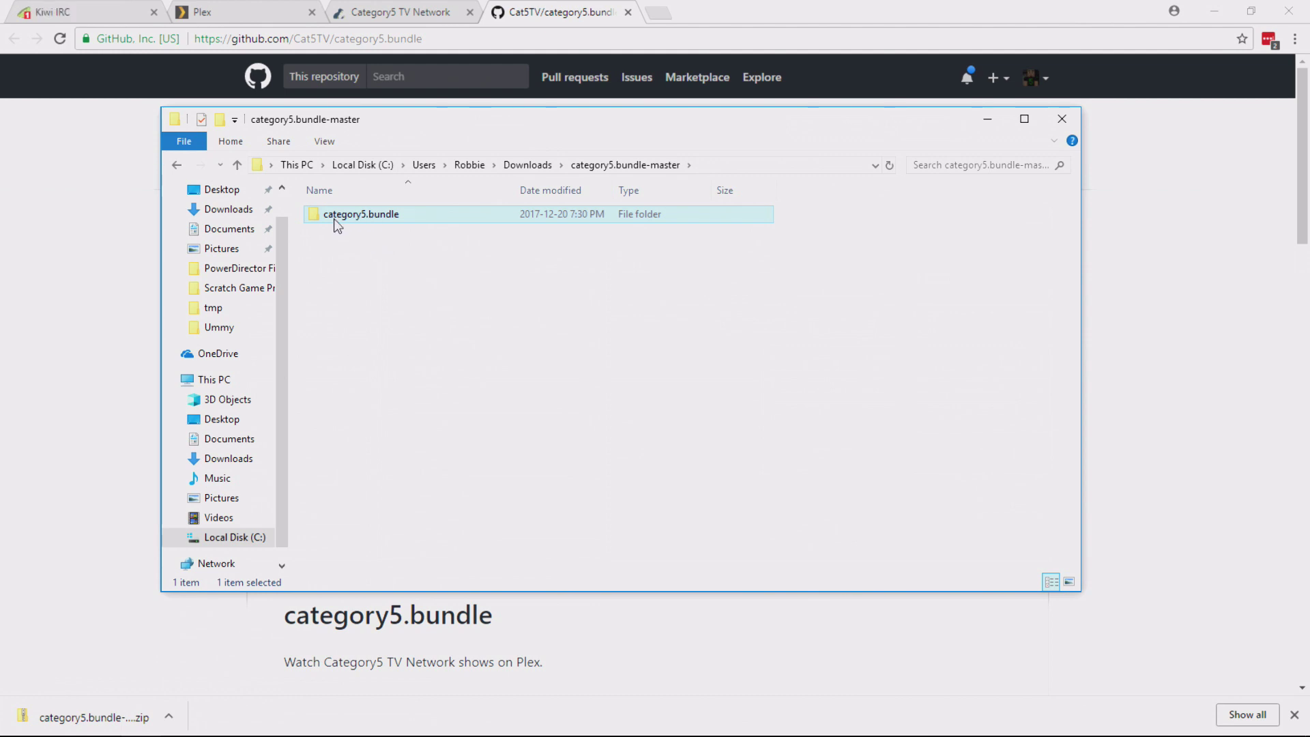
- Cut the category5.bundle folder so it can be moved
right_click(374, 215)
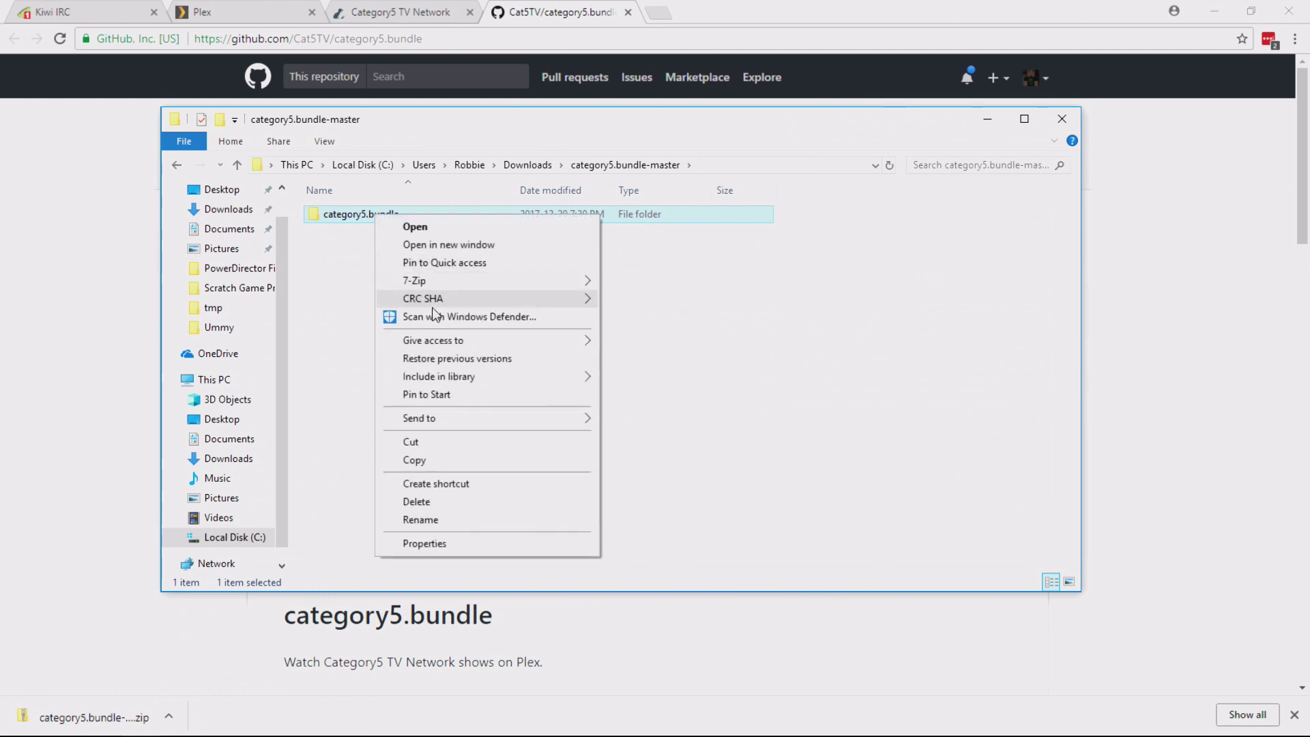
left_click(431, 440)
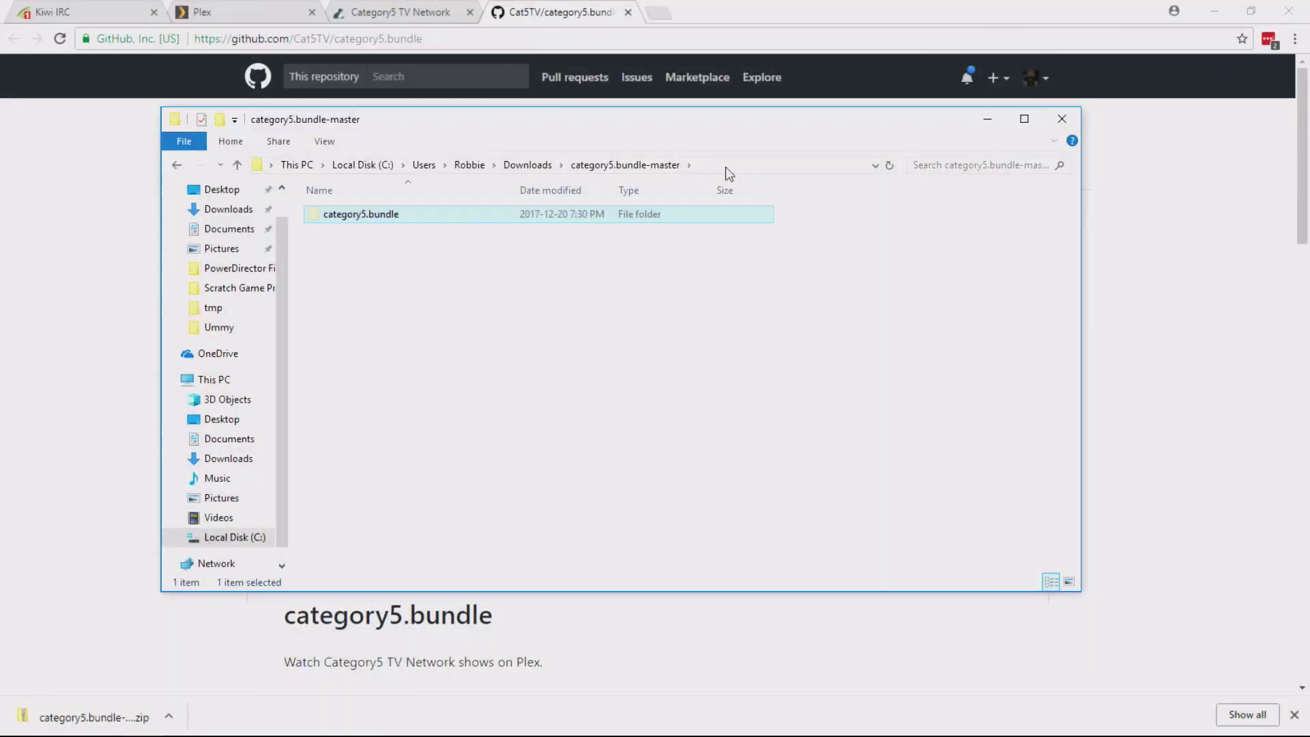
left_click(726, 166)
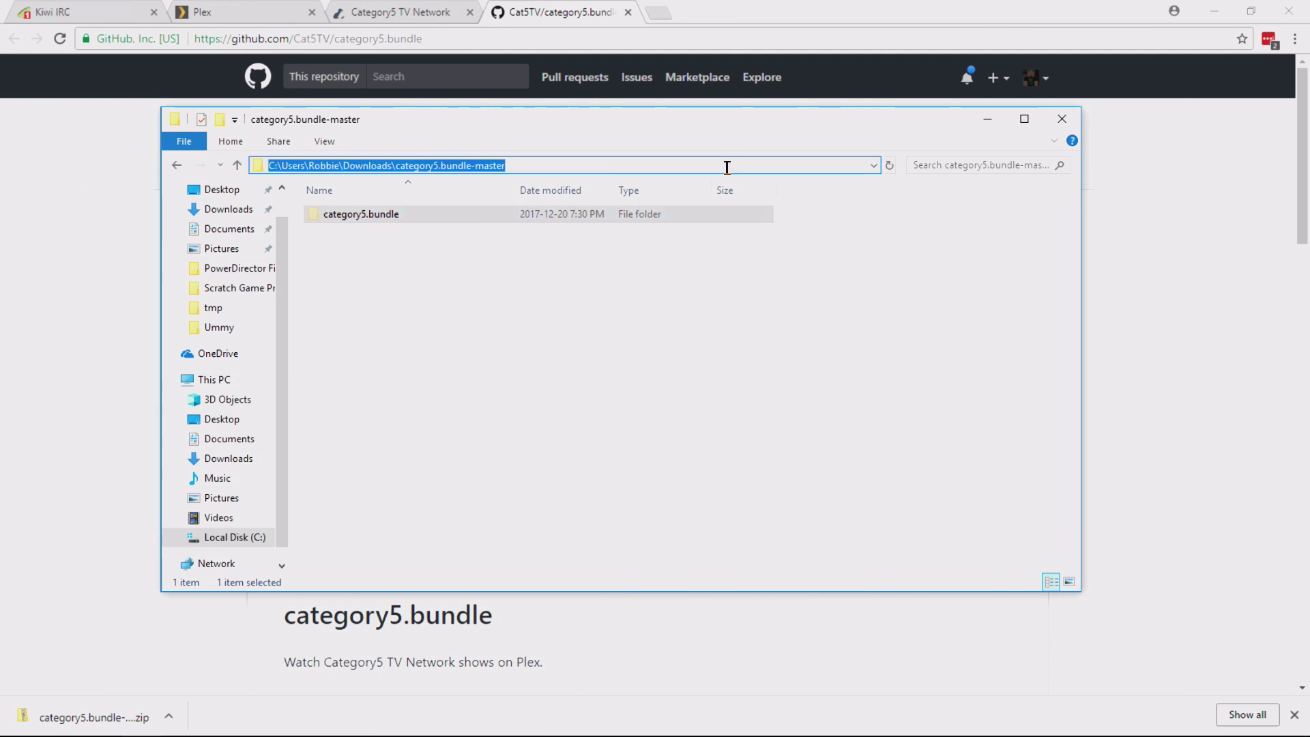
- Go via %localappdata% to Plex Media Server\Plug-ins, then switch back to the Plex tab
type("%")
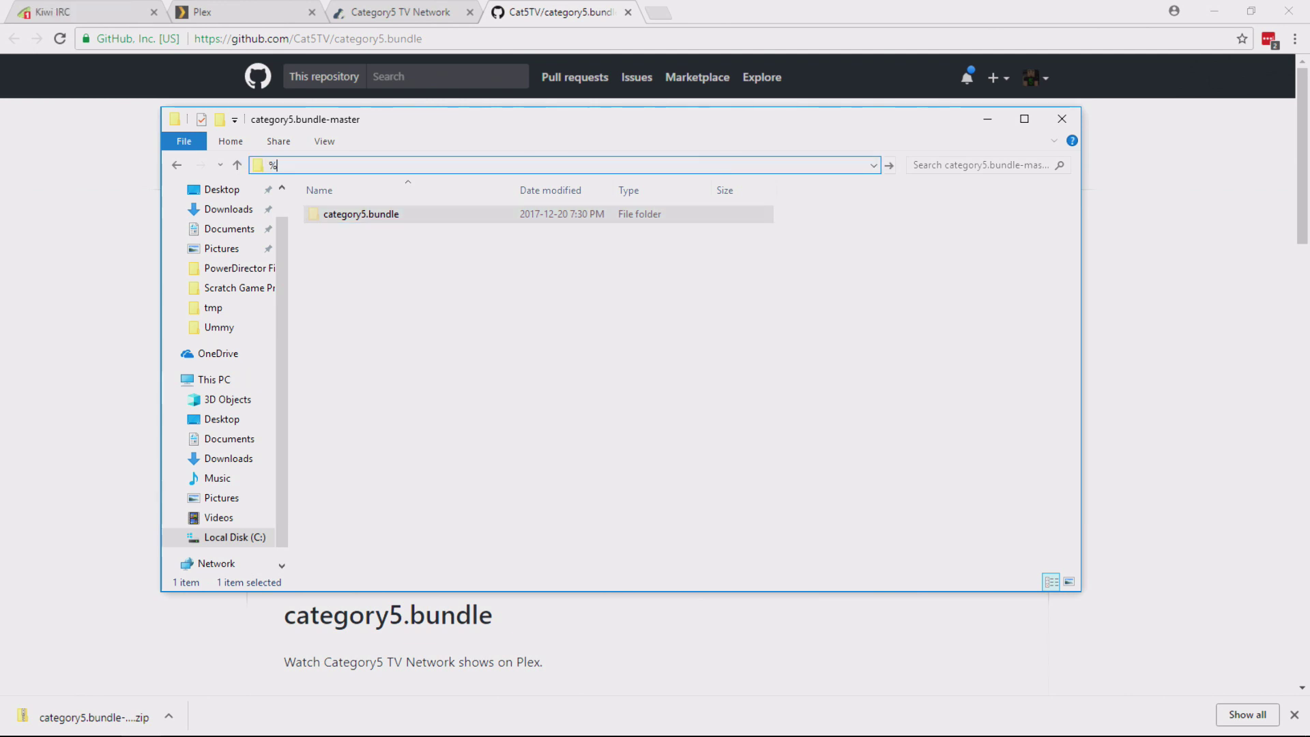
type("localappdata%")
key("Return")
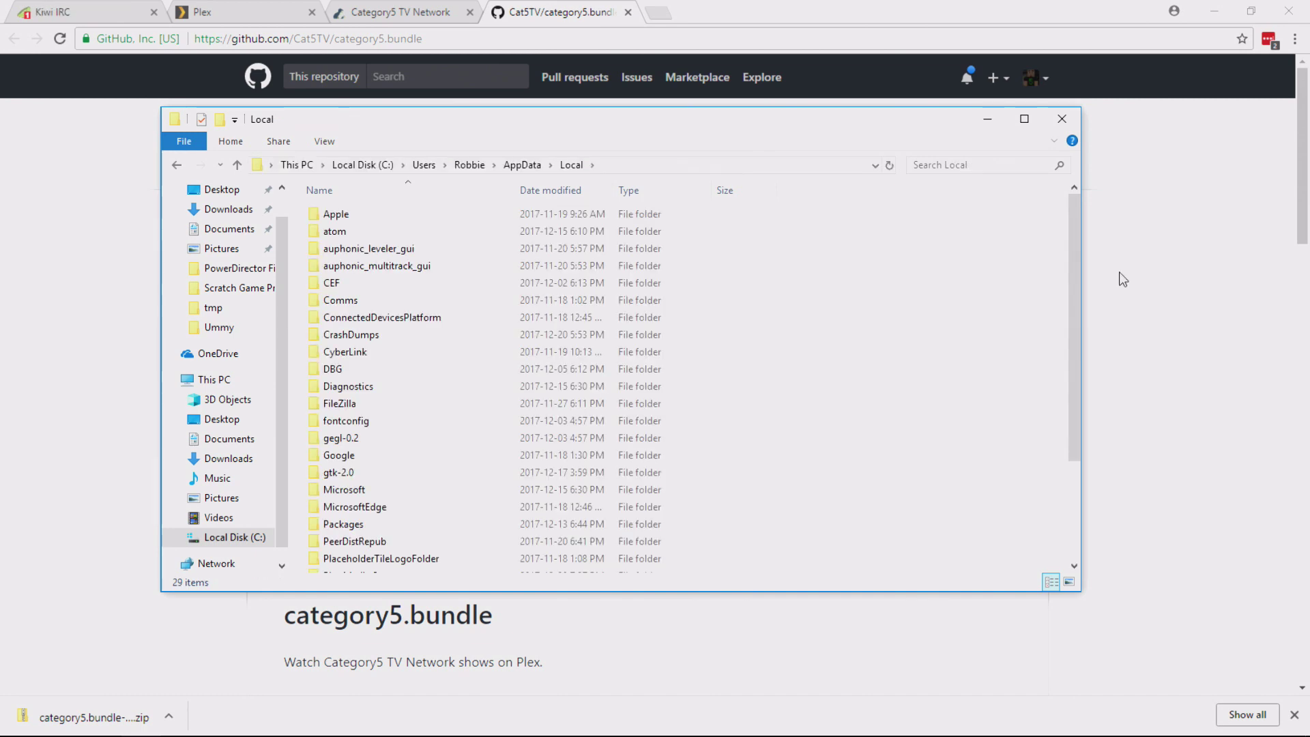
left_click_drag(1072, 273, 1081, 392)
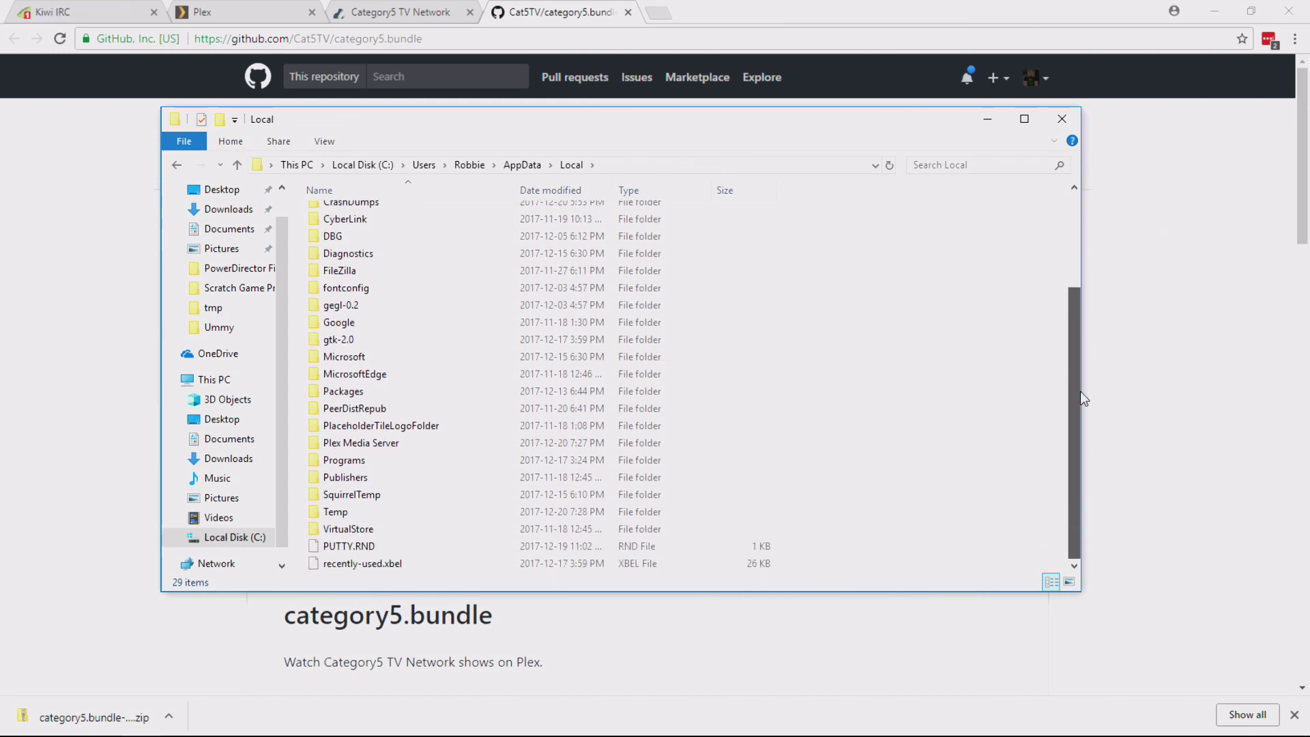
left_click(373, 444)
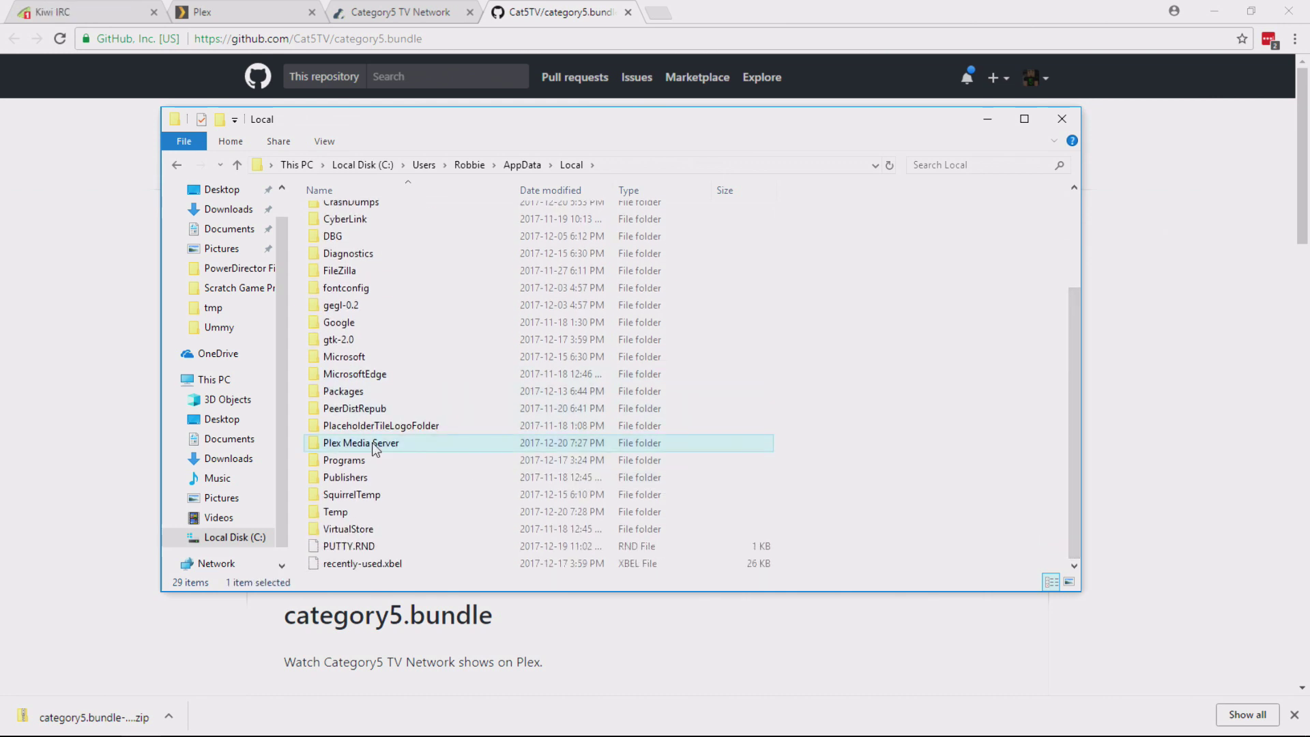
double_click(371, 442)
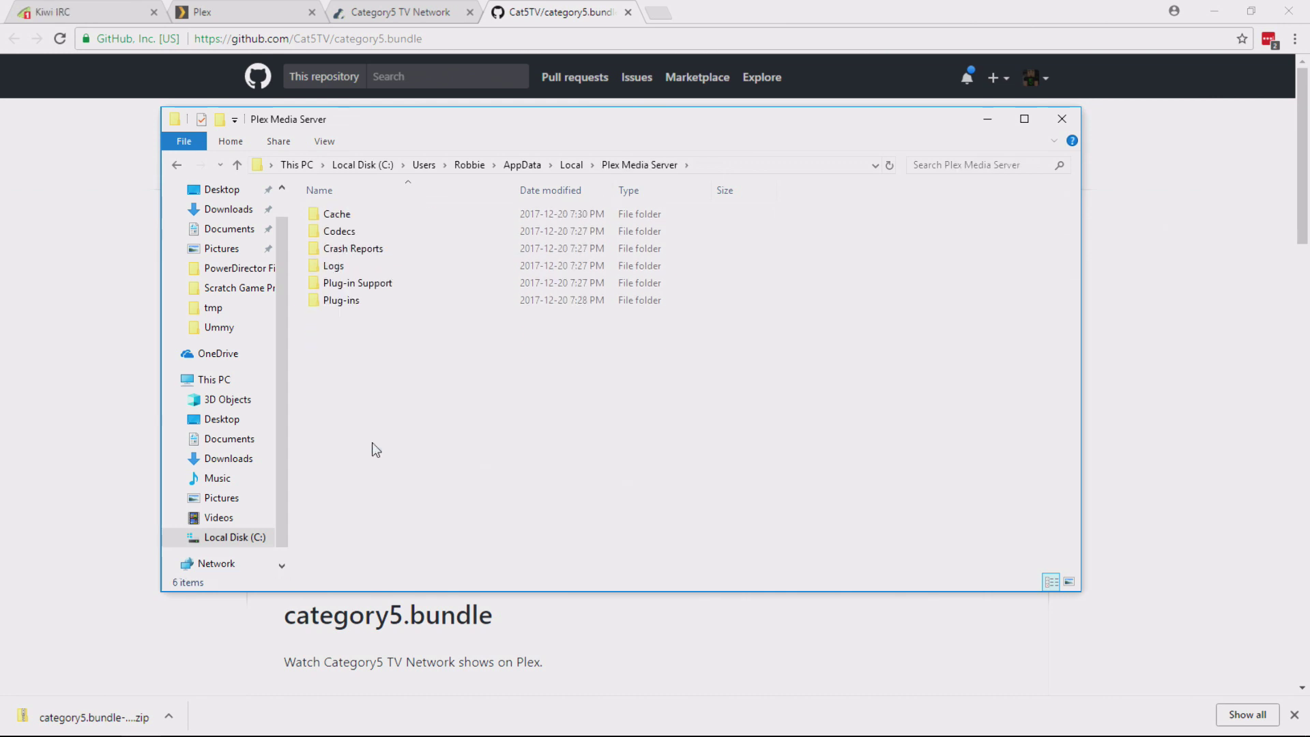
double_click(339, 301)
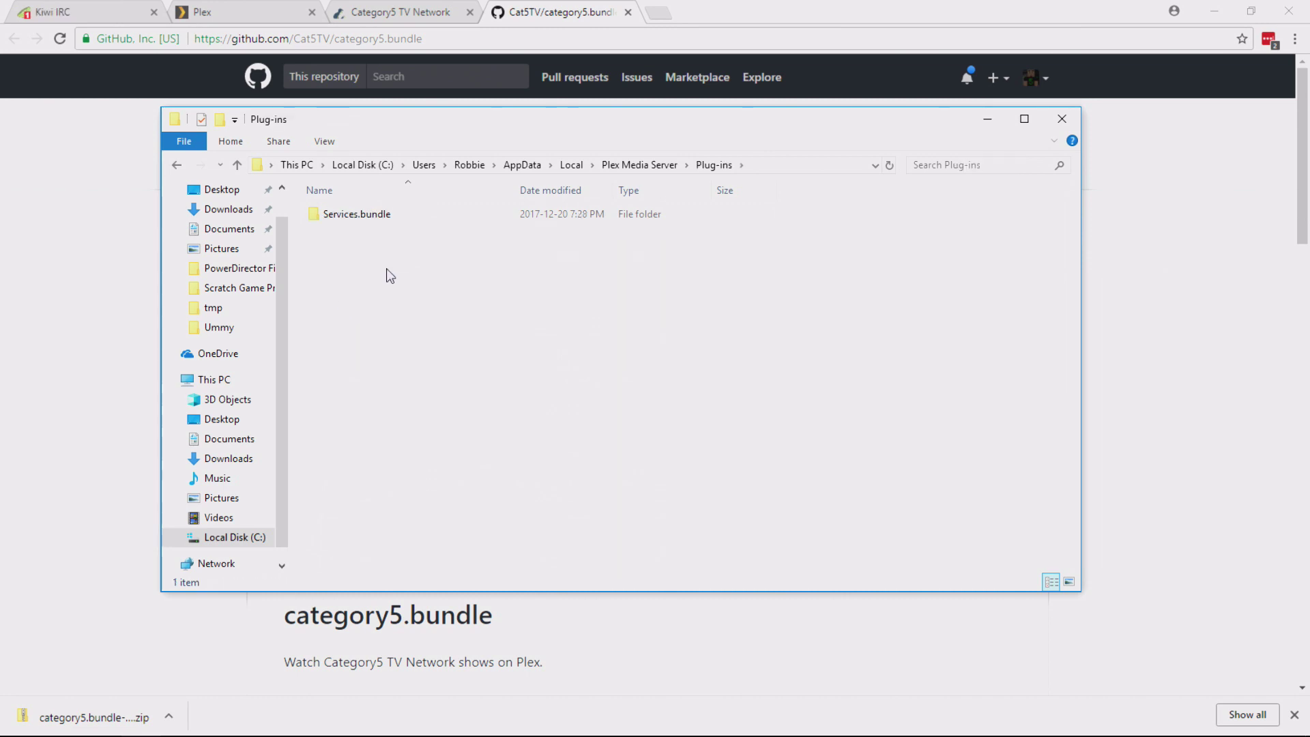
left_click(273, 10)
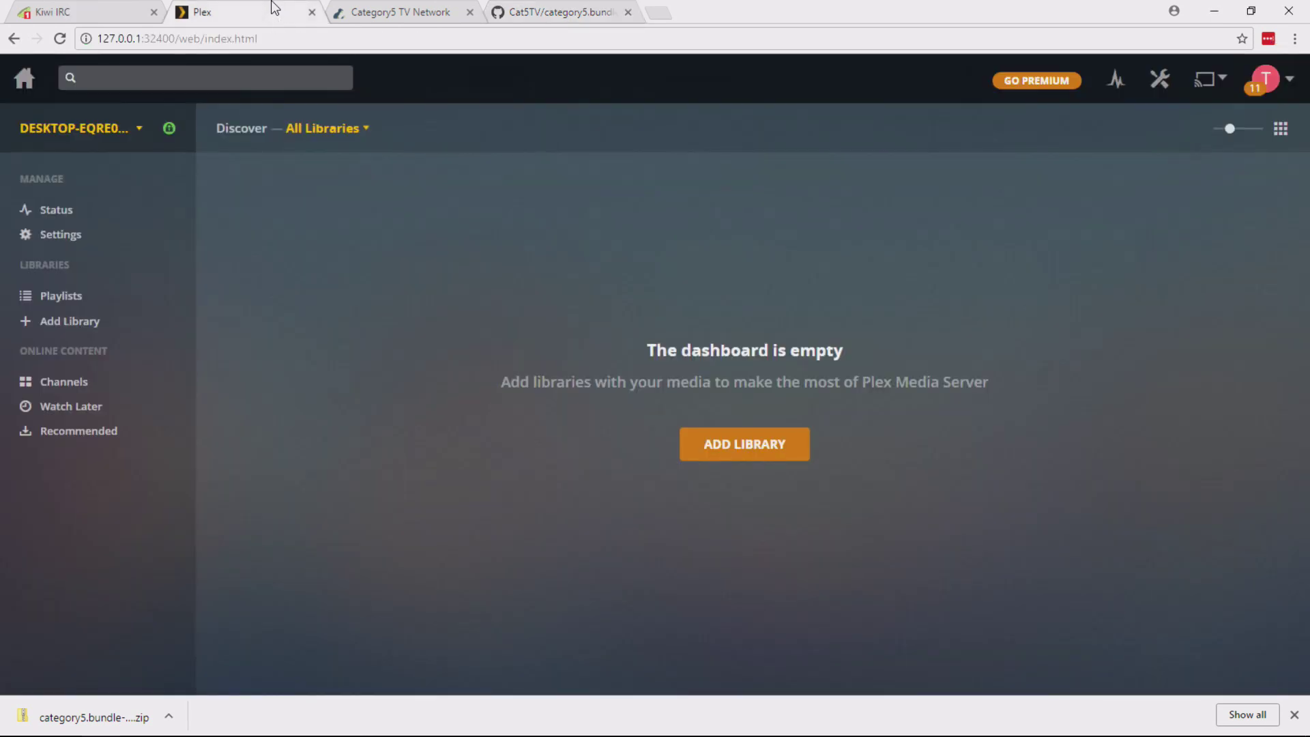
- Open Plex's Channels page, then paste category5.bundle into the Plug-ins folder
left_click(56, 384)
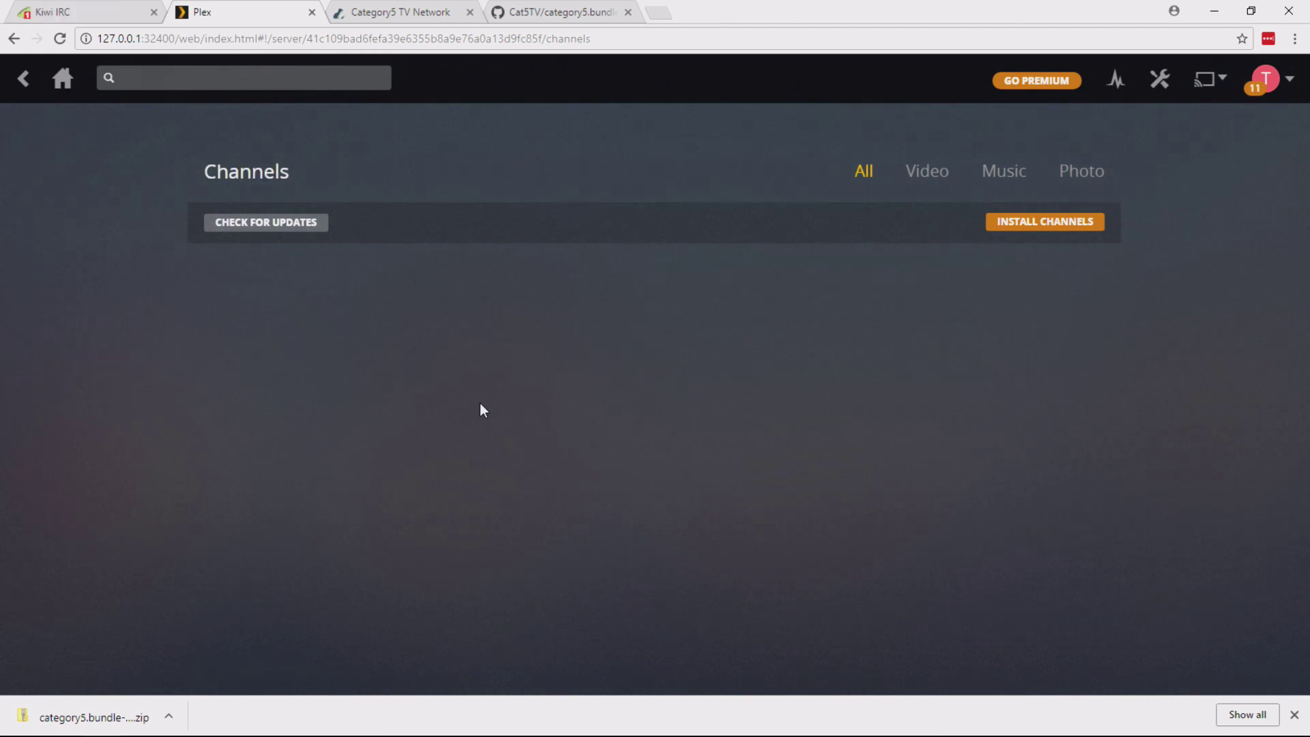
key("alt+Tab")
right_click(432, 305)
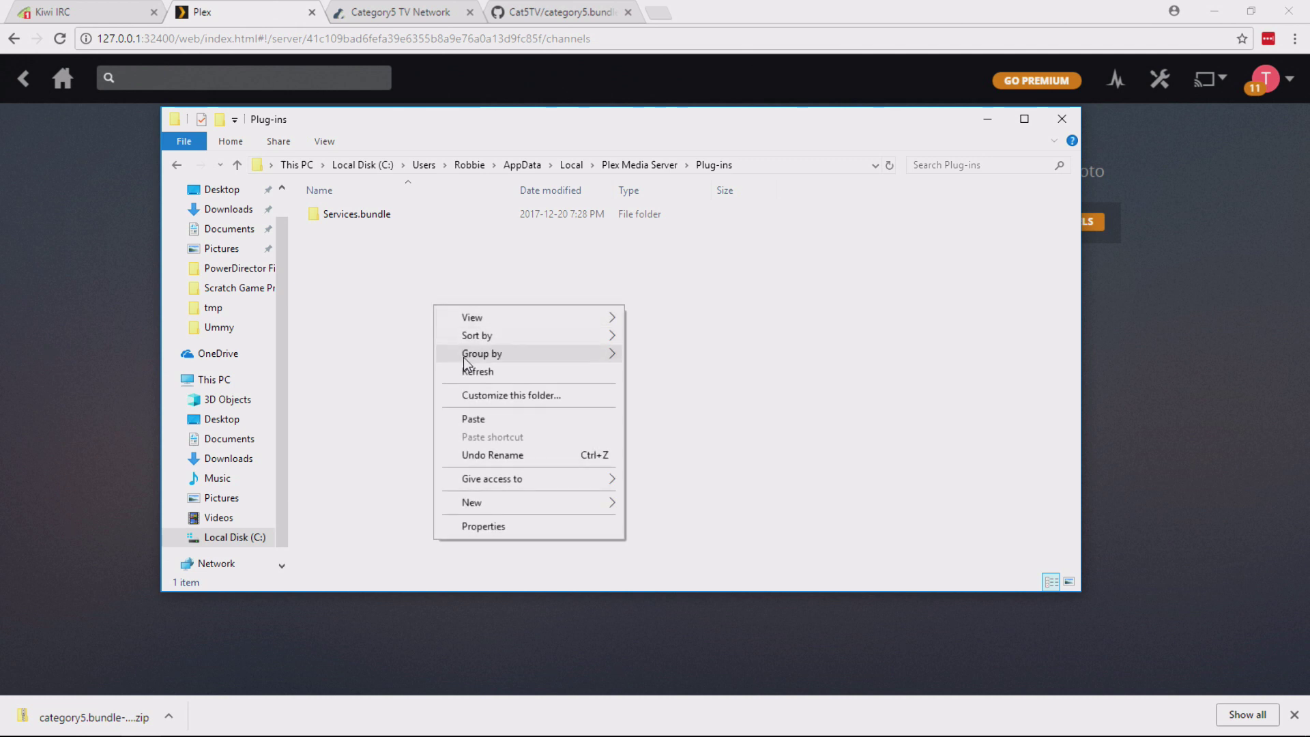
left_click(473, 418)
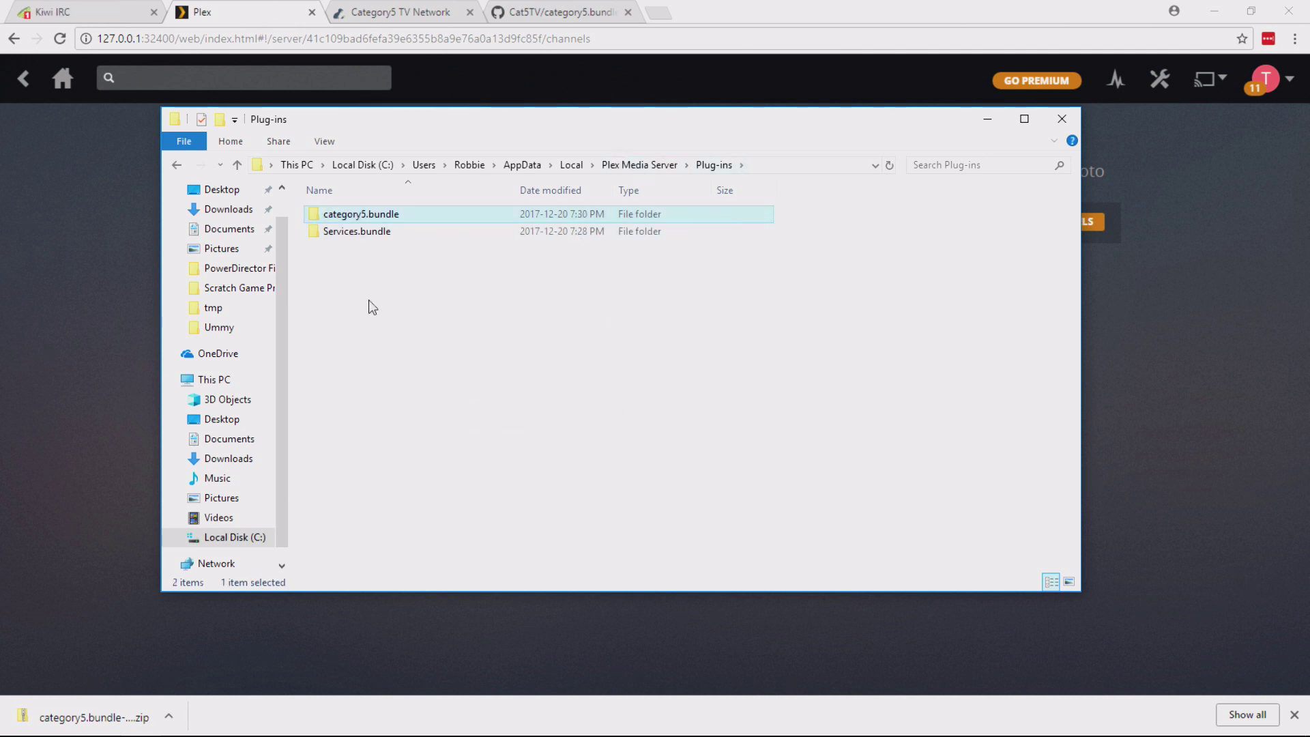
- Verify category5.bundle holds Contents, icon, LICENSE and README.md, then return to Channels
double_click(369, 217)
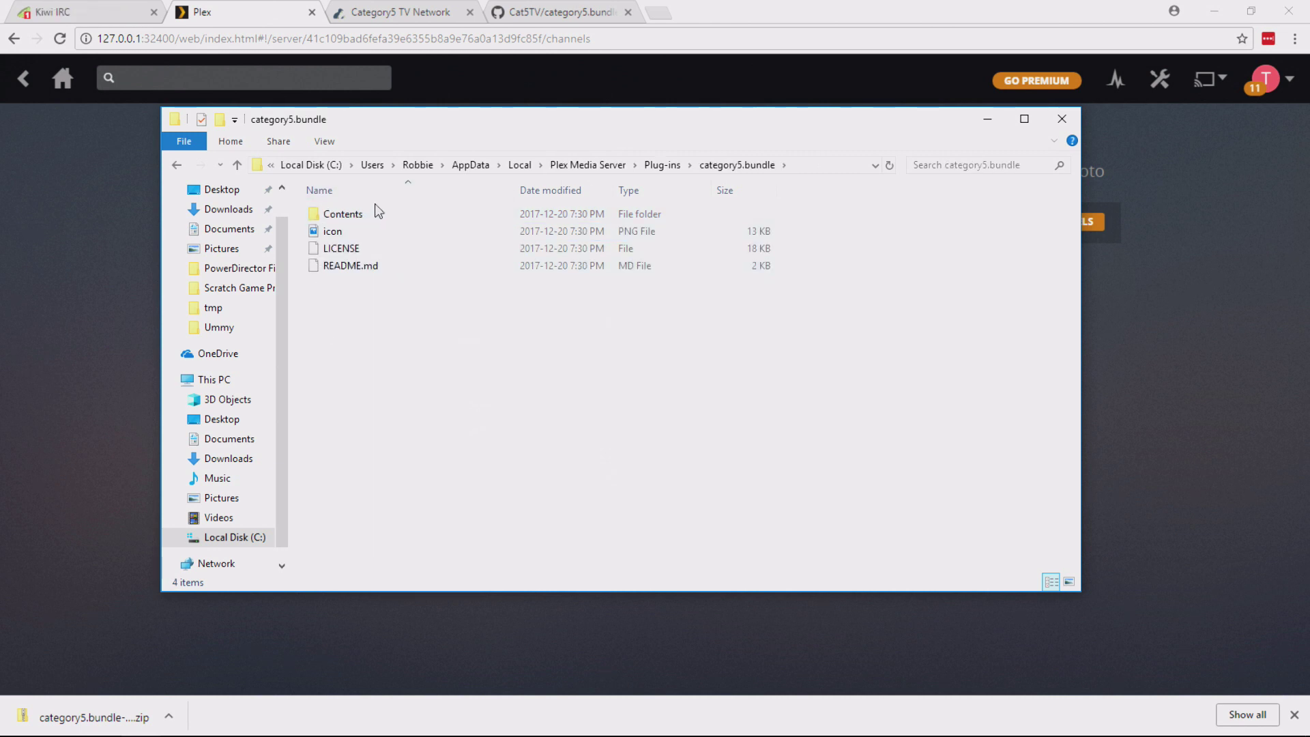
left_click(670, 166)
left_click(390, 400)
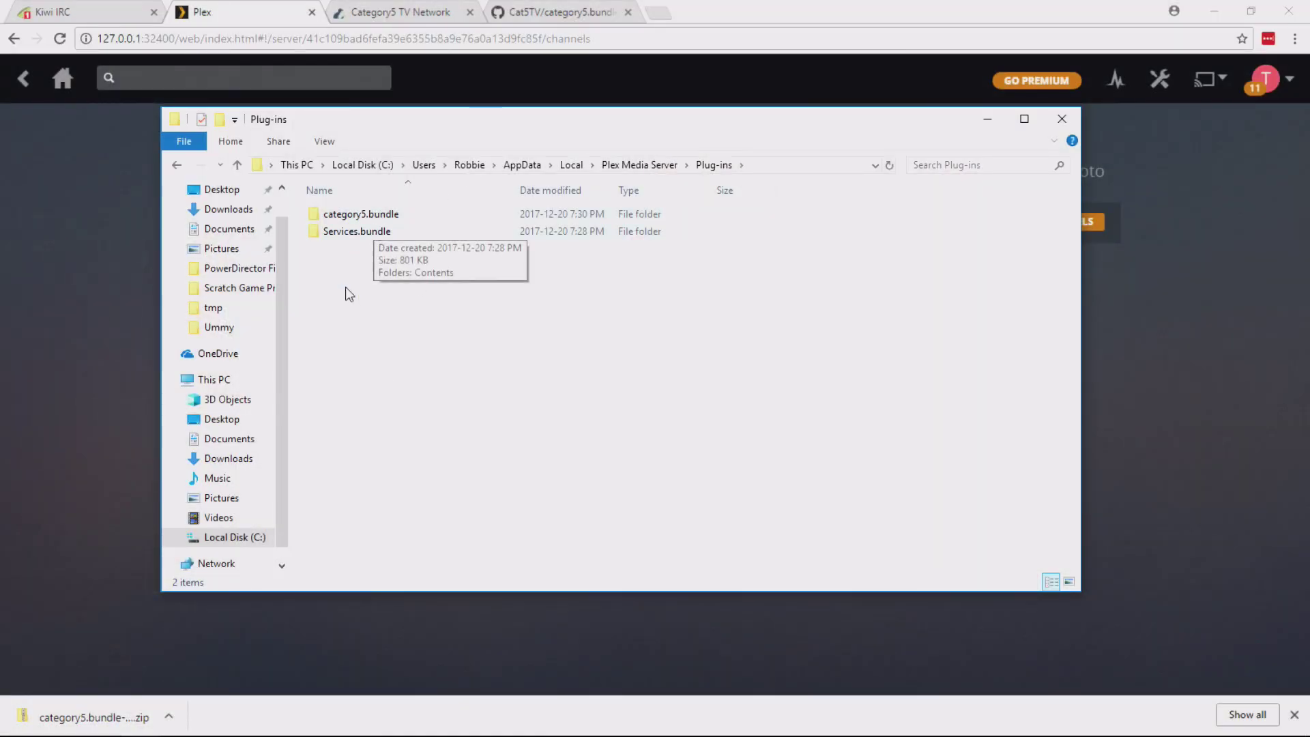
left_click(48, 467)
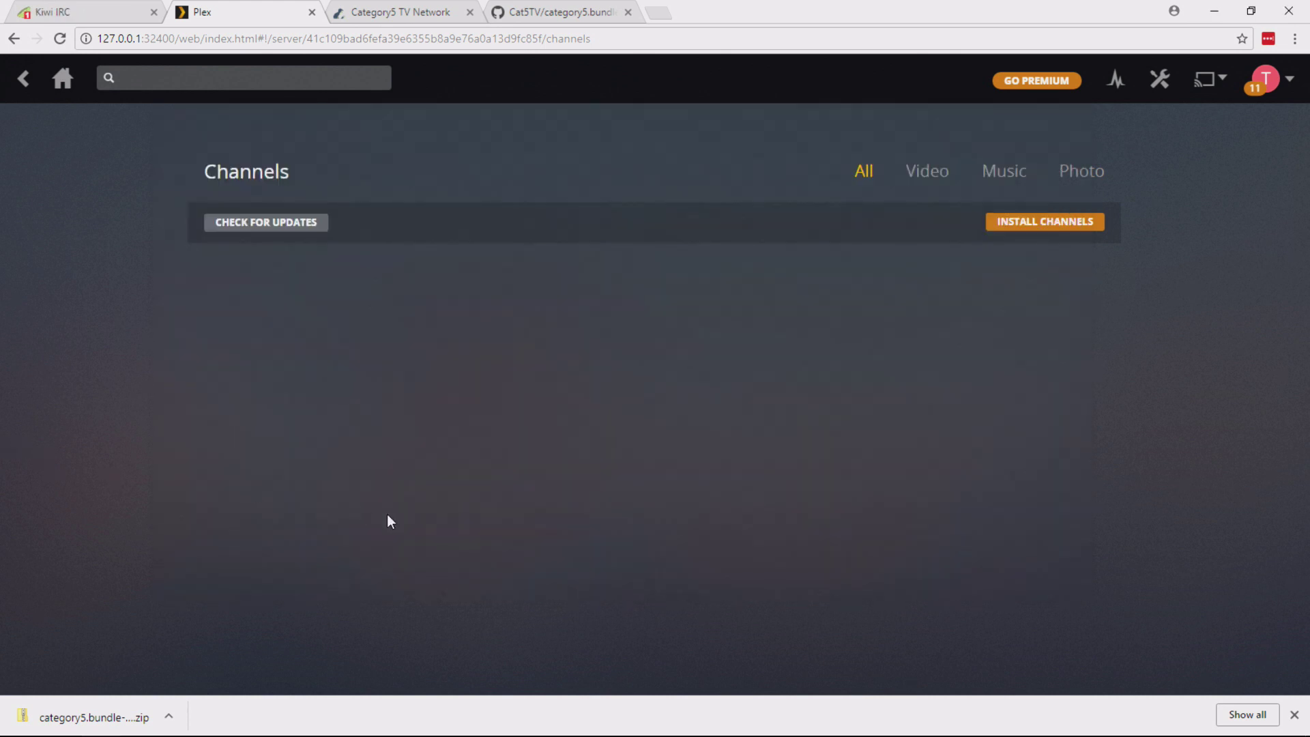
- Reload Plex Web and open the Category5.TV channel, showing its 8 shows including The Newsroom and Watch Live
key("F5")
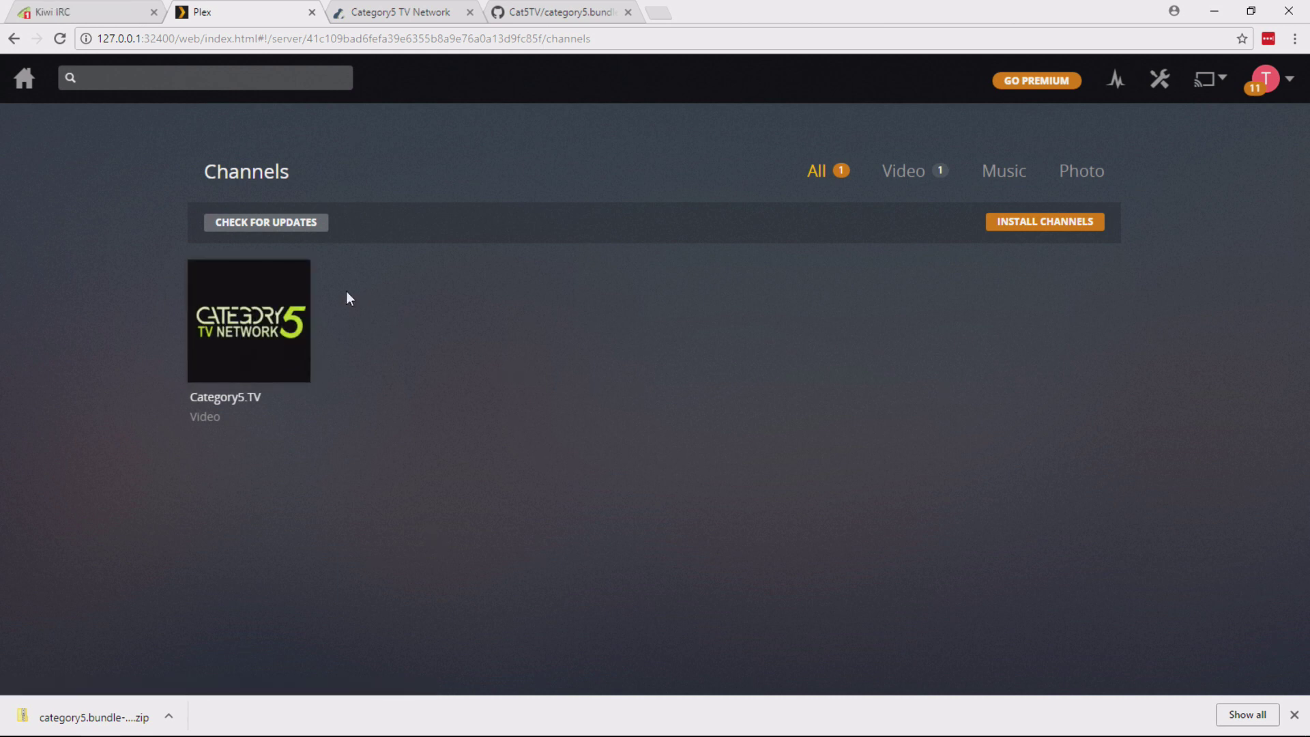
left_click(24, 77)
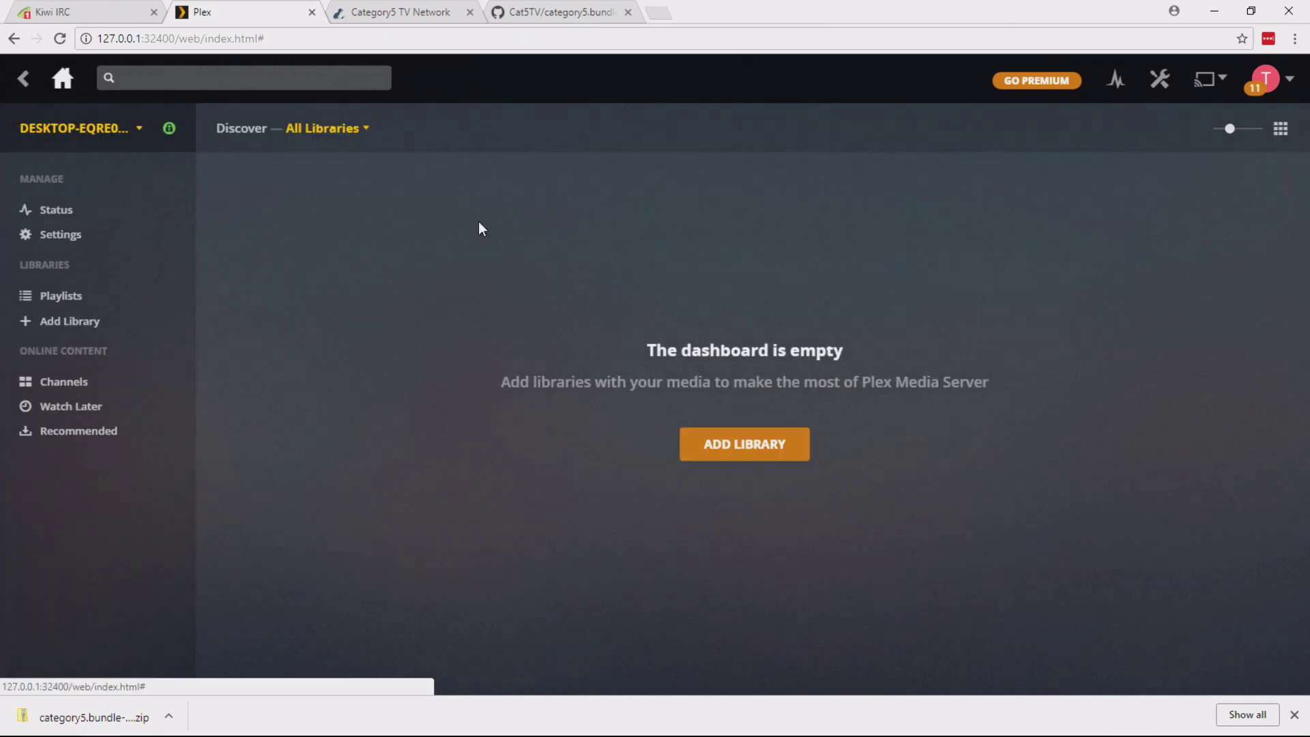
left_click(67, 383)
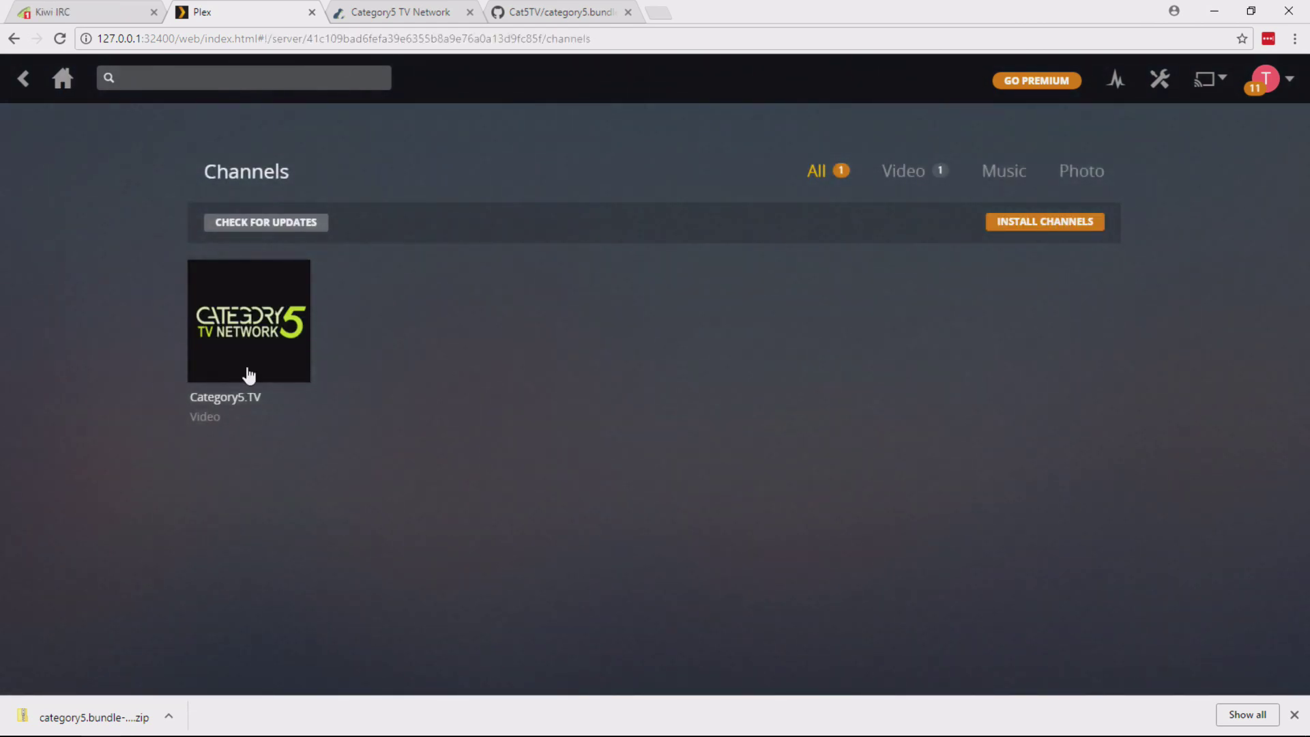
left_click(247, 304)
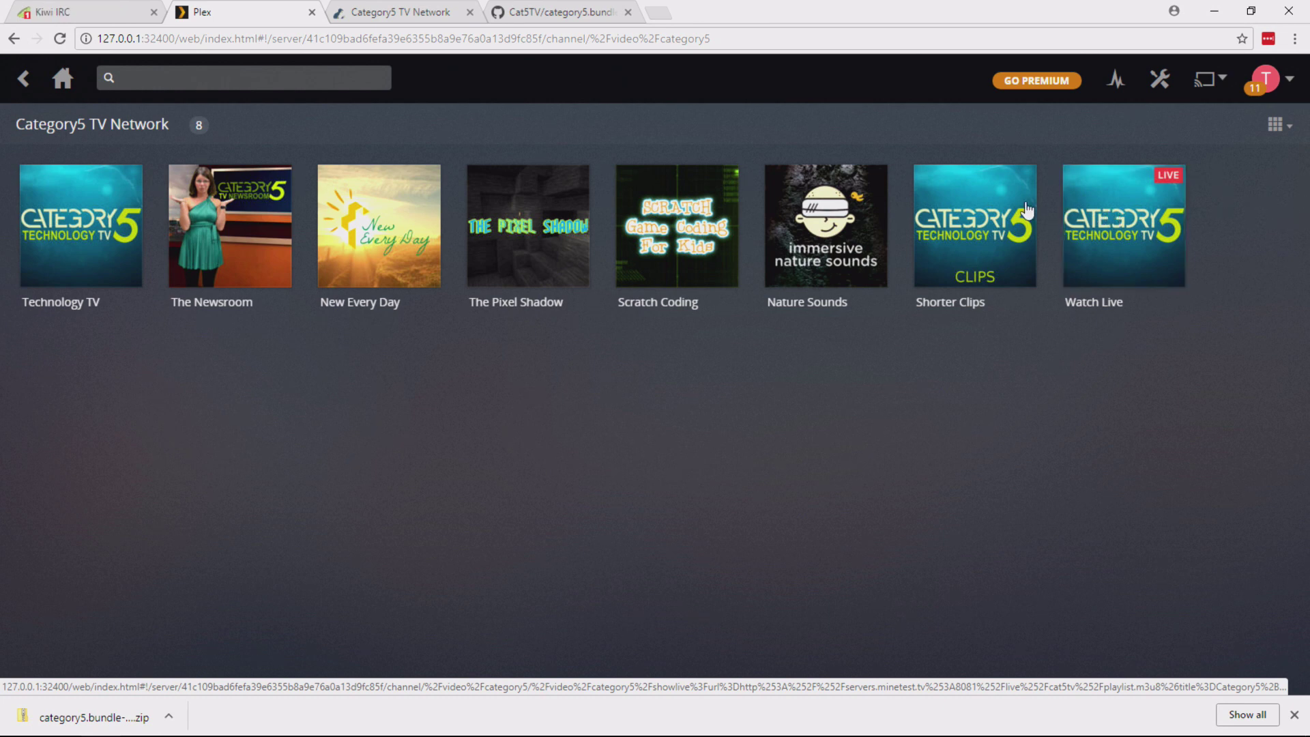
- Open the Shorter Clips show and scroll through its episode list
left_click(998, 208)
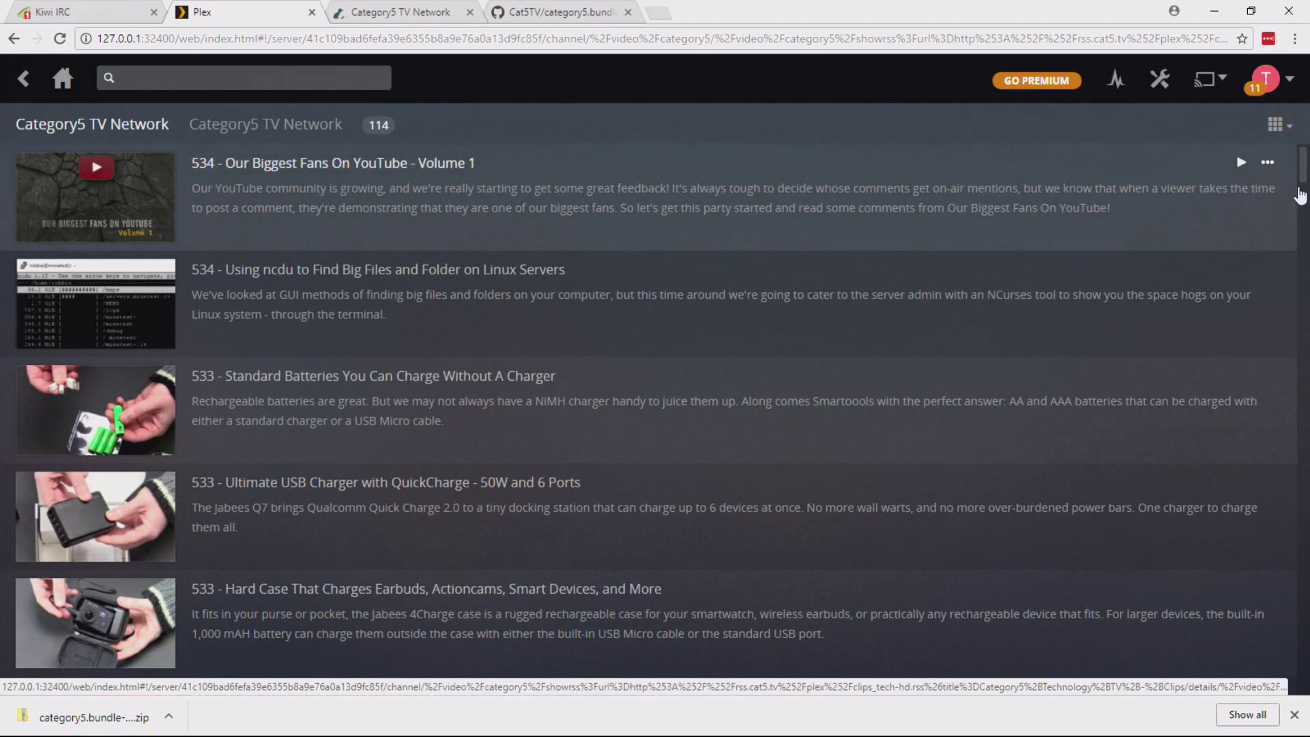
left_click_drag(1304, 179, 1306, 196)
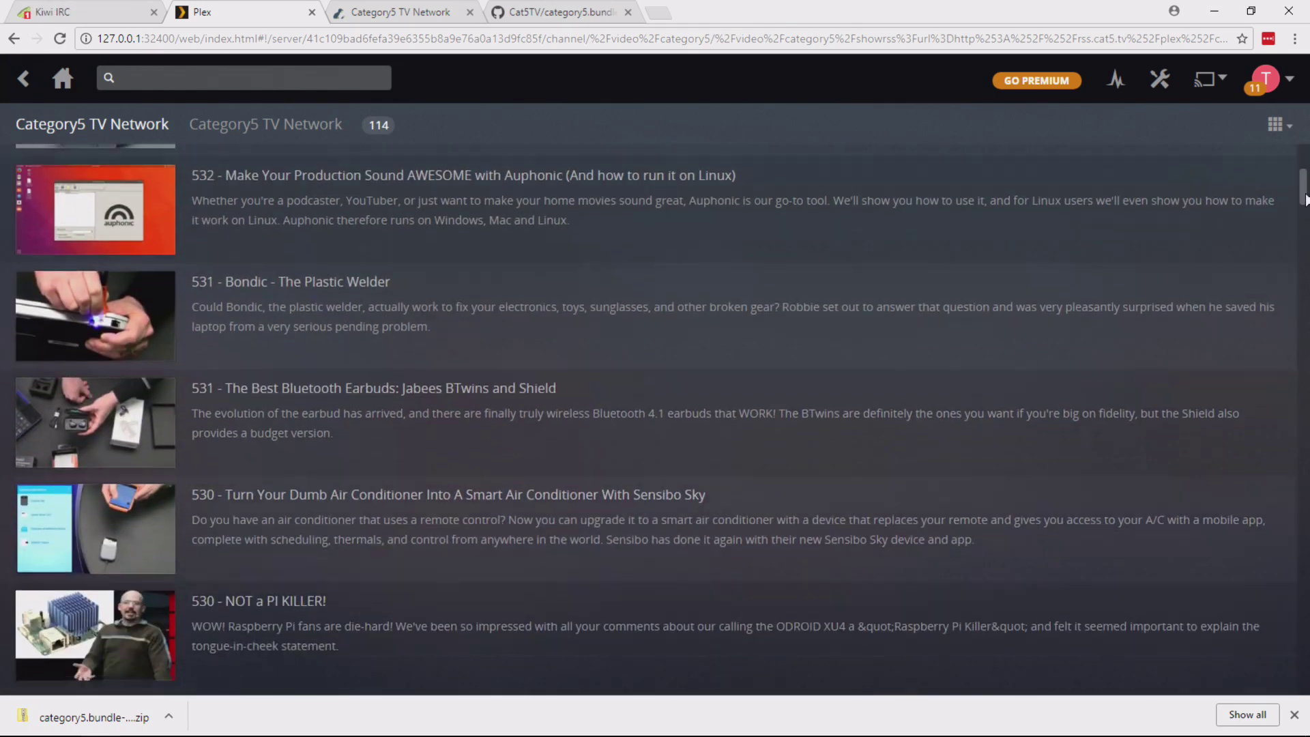
left_click_drag(1305, 199, 1305, 258)
left_click_drag(1304, 207, 1305, 150)
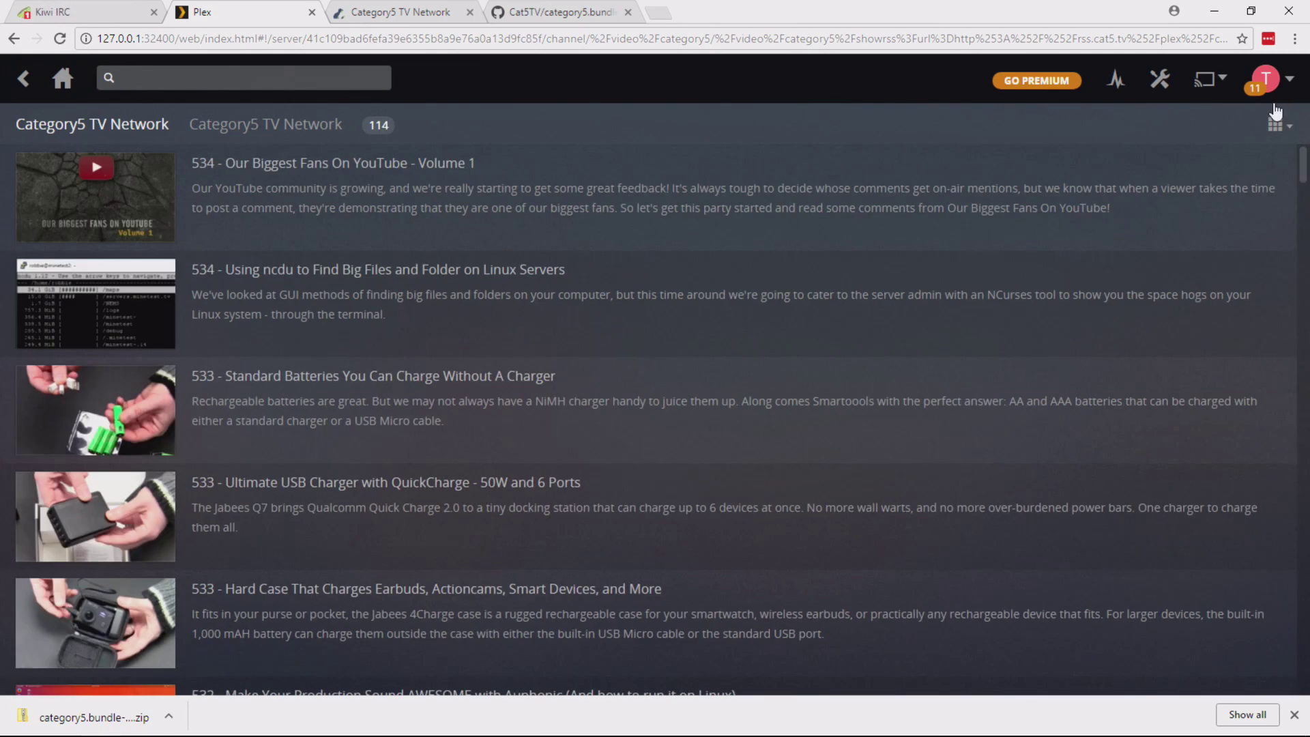
- Back in the Category5 show list, open Technology TV's 386 episodes and select episode 534
left_click(25, 81)
left_click(71, 203)
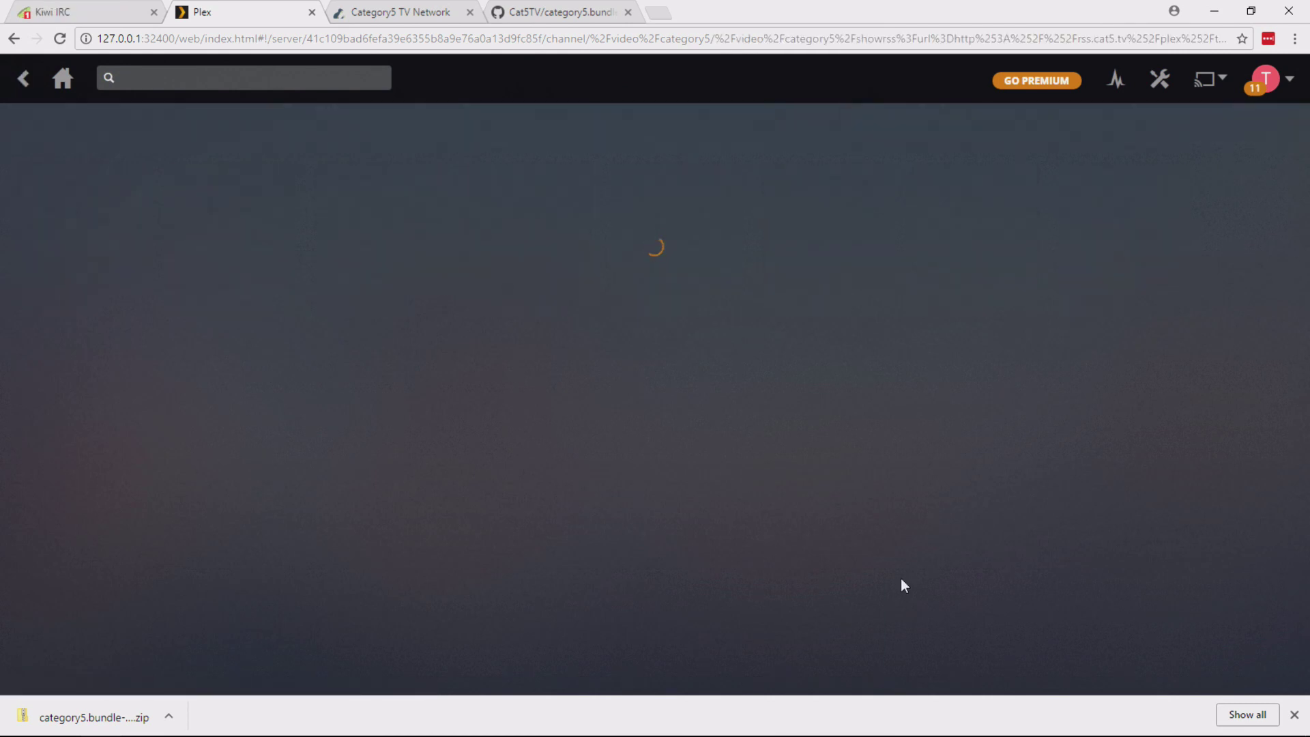
left_click(1292, 714)
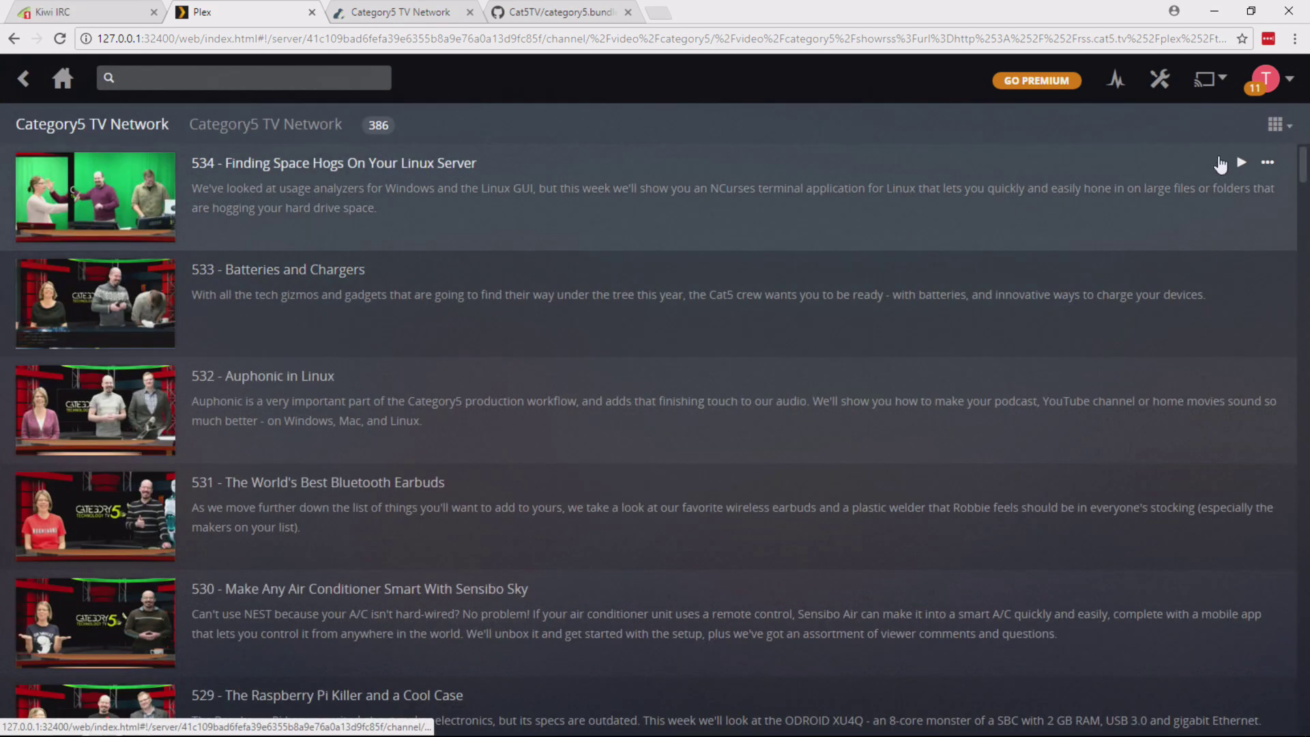
left_click_drag(1303, 169, 1304, 136)
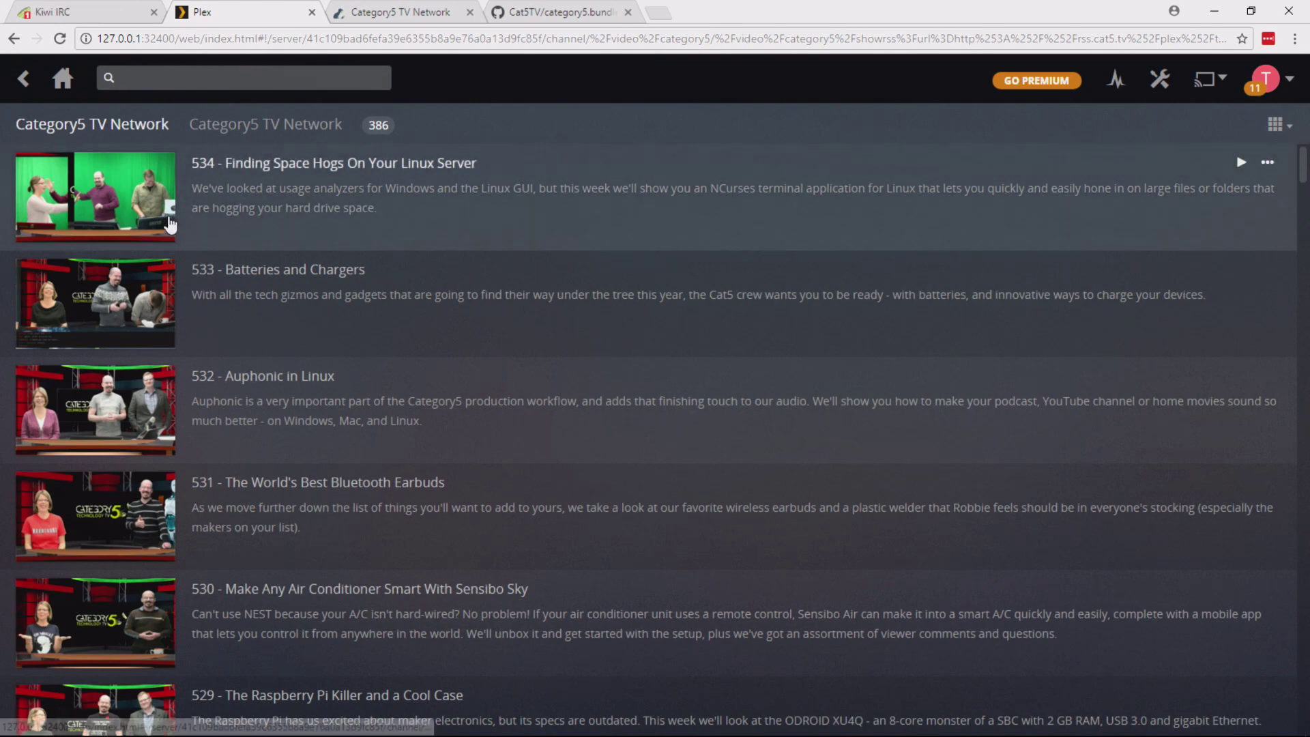
left_click(94, 213)
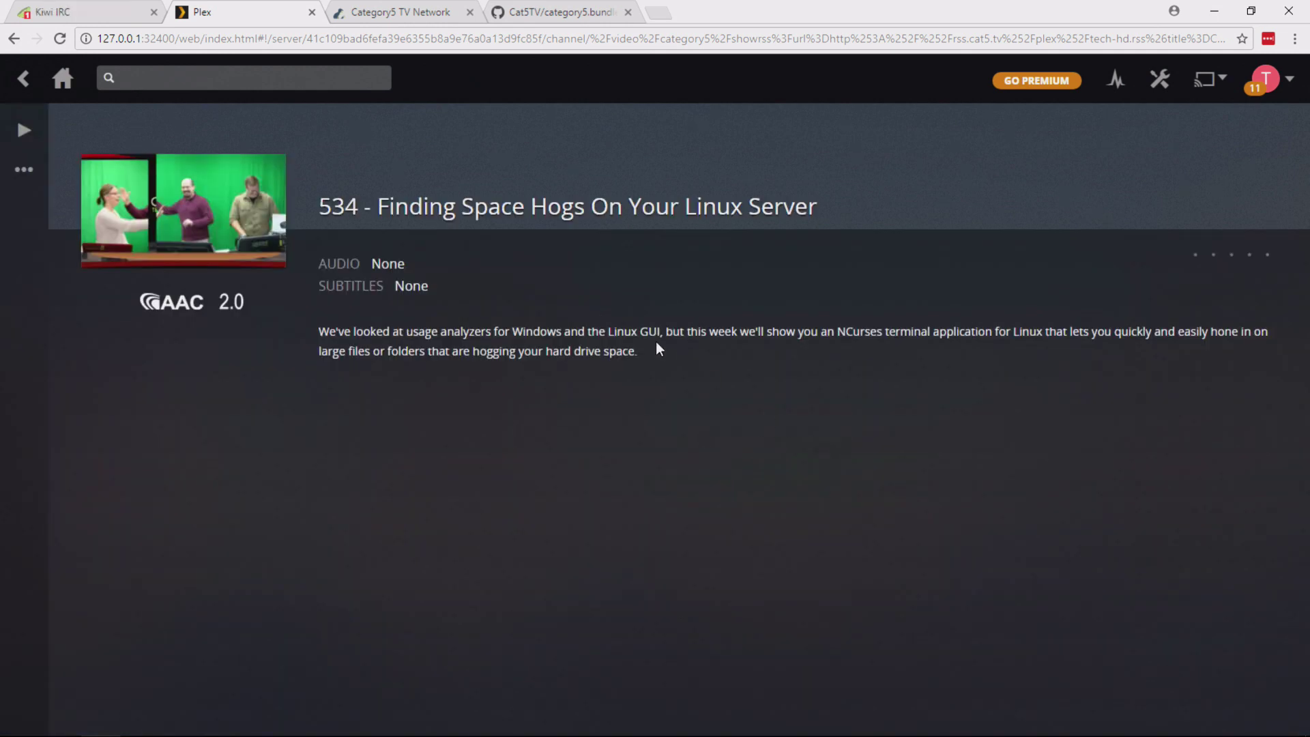
- Play episode 534 - Finding Space Hogs On Your Linux Server in the Plex player
left_click(181, 213)
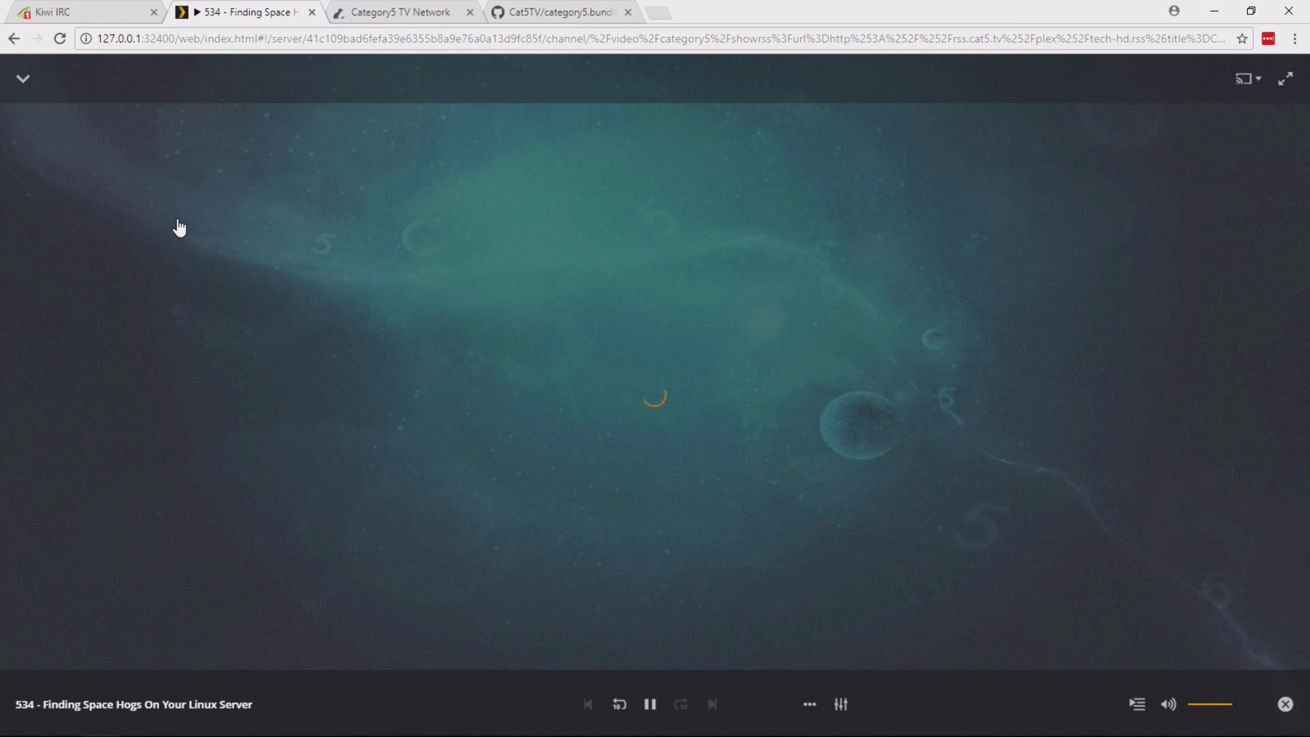